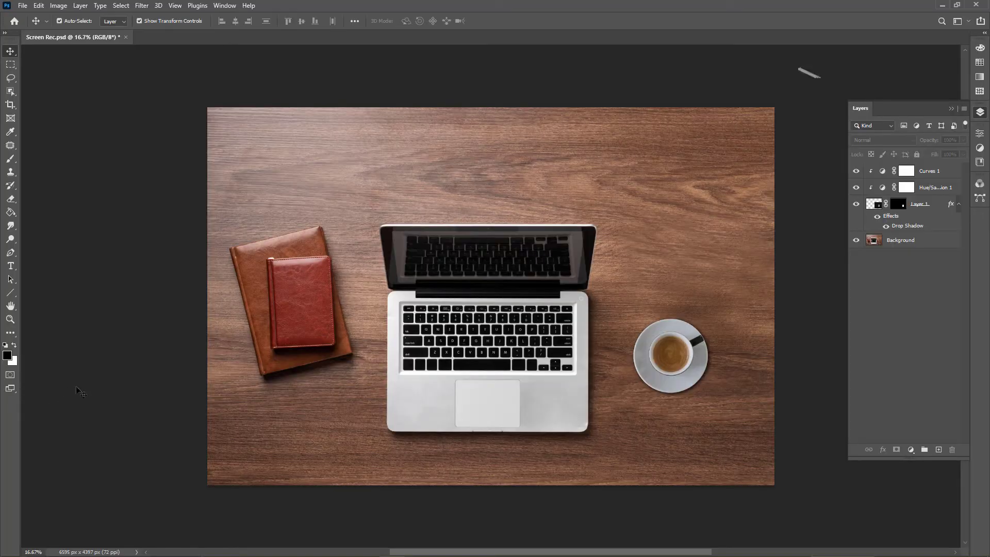
- Toggle the desk, cup and adjustment layers on and off to check each one's effect
{"action": "left_click", "coordinate": [857, 241]}
{"action": "left_click", "coordinate": [857, 241]}
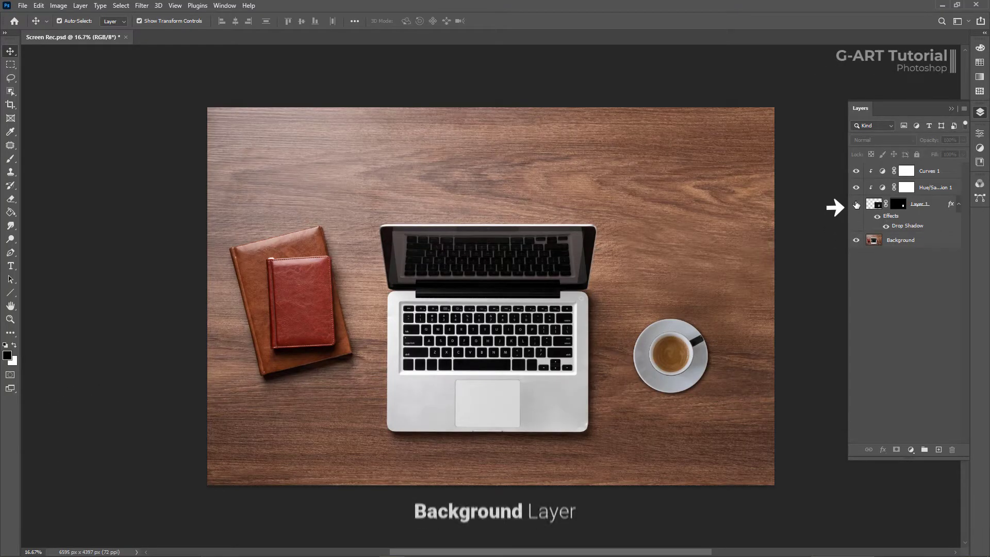
{"action": "left_click", "coordinate": [857, 204]}
{"action": "left_click", "coordinate": [857, 204]}
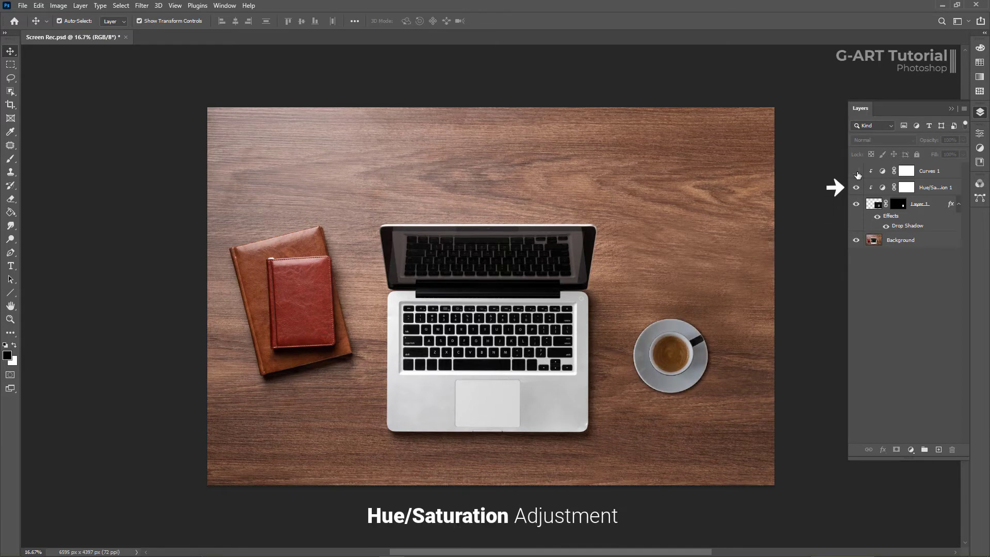
{"action": "left_click", "coordinate": [856, 187]}
{"action": "left_click", "coordinate": [856, 171]}
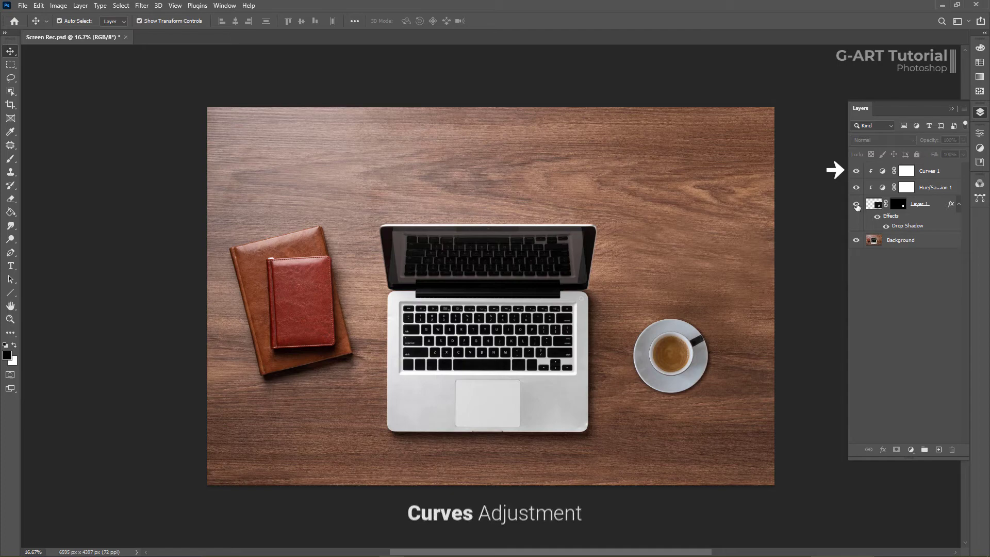
{"action": "left_click", "coordinate": [857, 205]}
{"action": "left_click", "coordinate": [857, 204]}
{"action": "left_click", "coordinate": [856, 241]}
{"action": "left_click", "coordinate": [856, 240]}
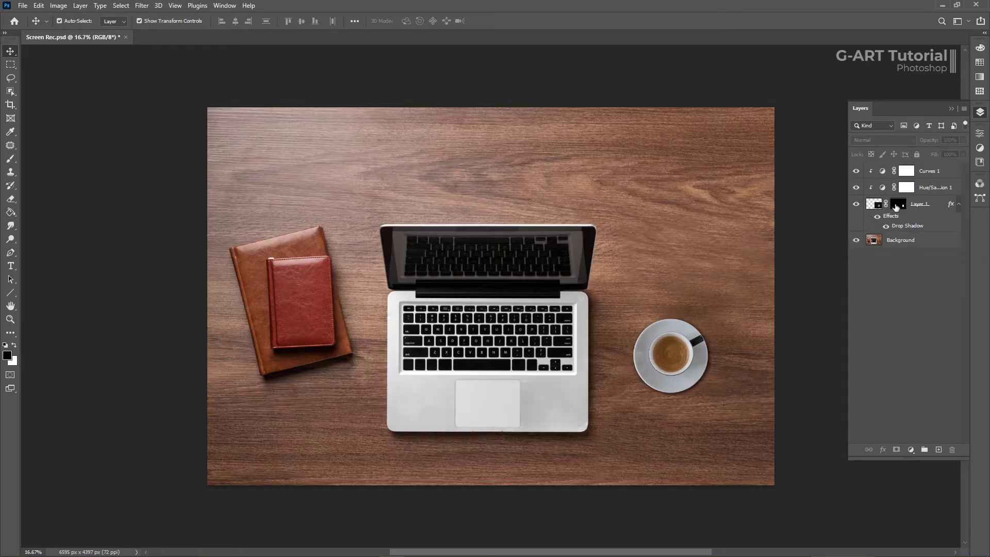
- Convert Curves 1, Hue/Saturation 1 and the cup layer into a smart object named 'Cup'
{"action": "left_click", "coordinate": [935, 172]}
{"action": "left_click", "coordinate": [937, 189], "text": "shift"}
{"action": "left_click", "coordinate": [936, 204], "text": "shift"}
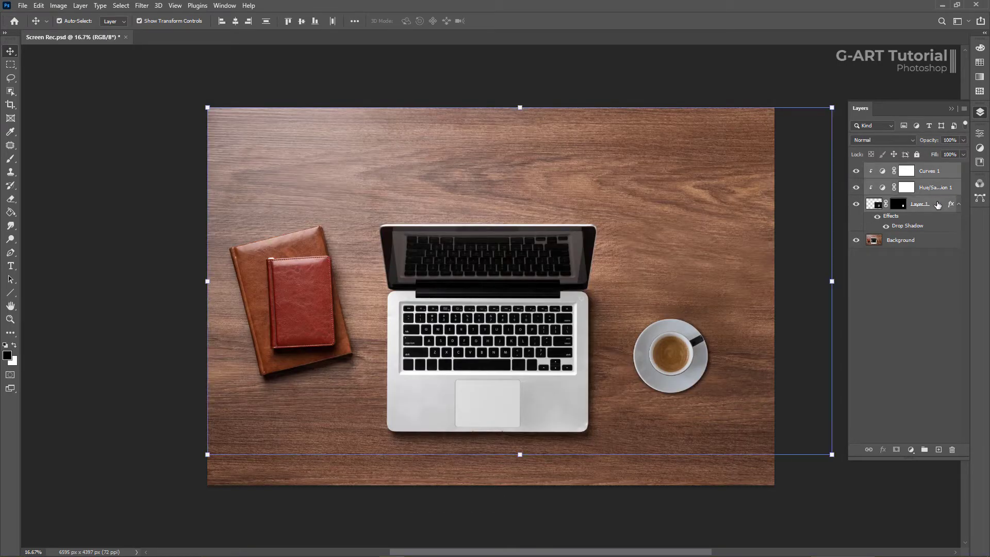
{"action": "right_click", "coordinate": [937, 205]}
{"action": "left_click", "coordinate": [895, 266]}
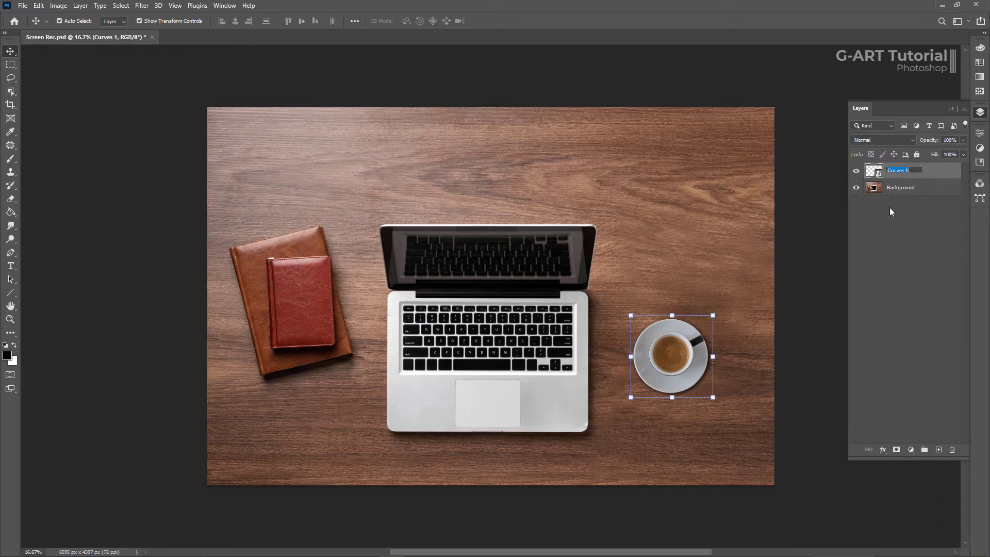
{"action": "type", "text": "Cup"}
{"action": "key", "text": "Return"}
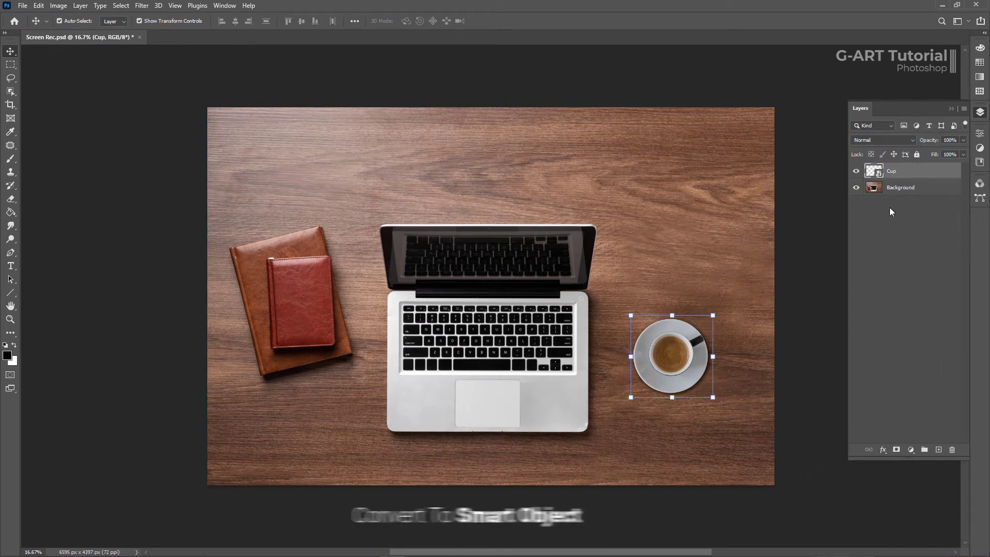
- Inspect the Cup smart object's contents, checking its Curves settings and the cup's drop shadow
{"action": "double_click", "coordinate": [875, 173]}
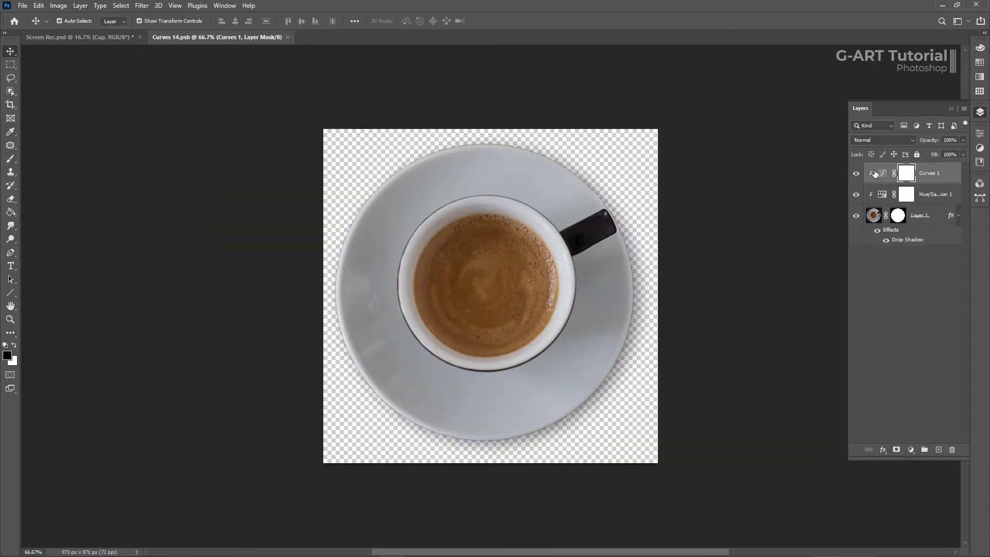
{"action": "double_click", "coordinate": [883, 174]}
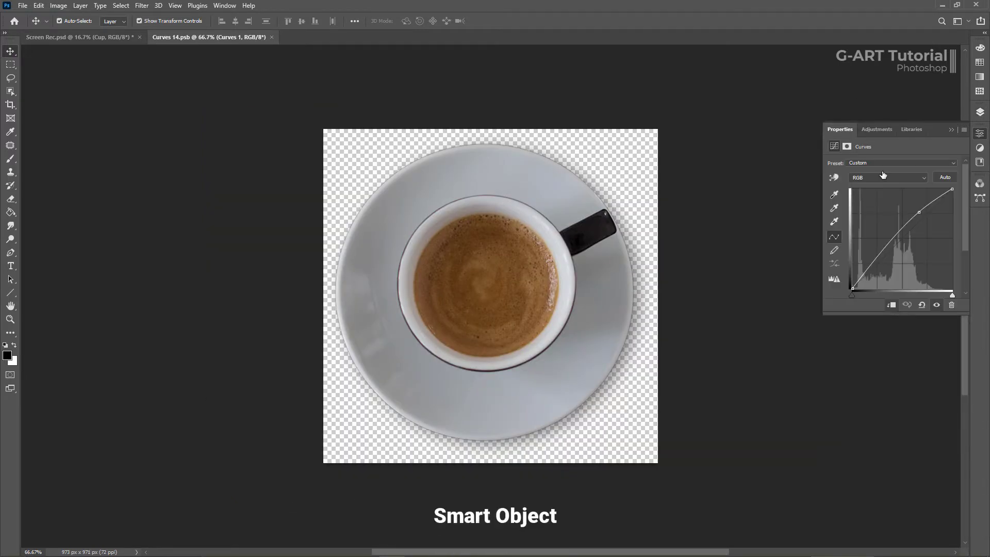
{"action": "left_click", "coordinate": [980, 112]}
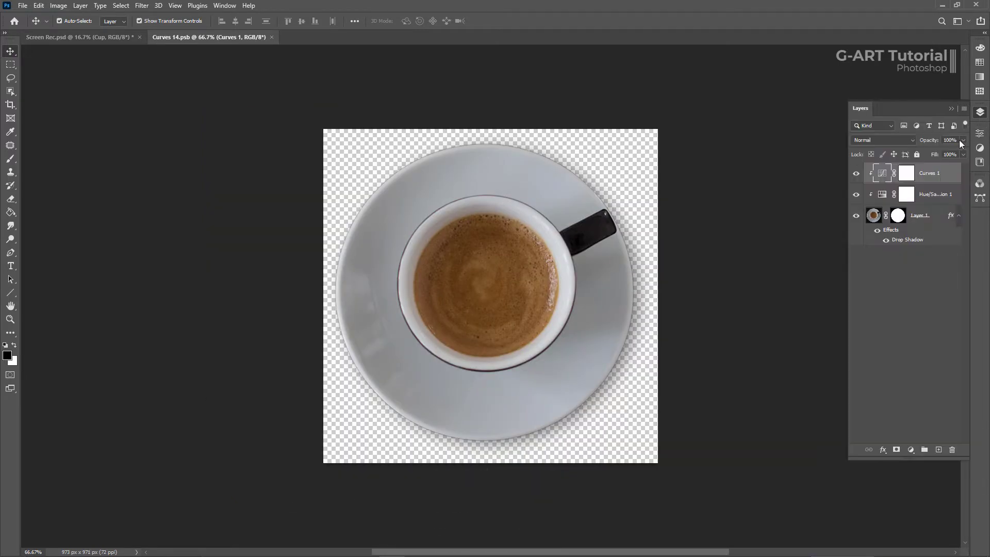
{"action": "left_click", "coordinate": [887, 241]}
{"action": "left_click", "coordinate": [887, 241]}
{"action": "left_click", "coordinate": [889, 269]}
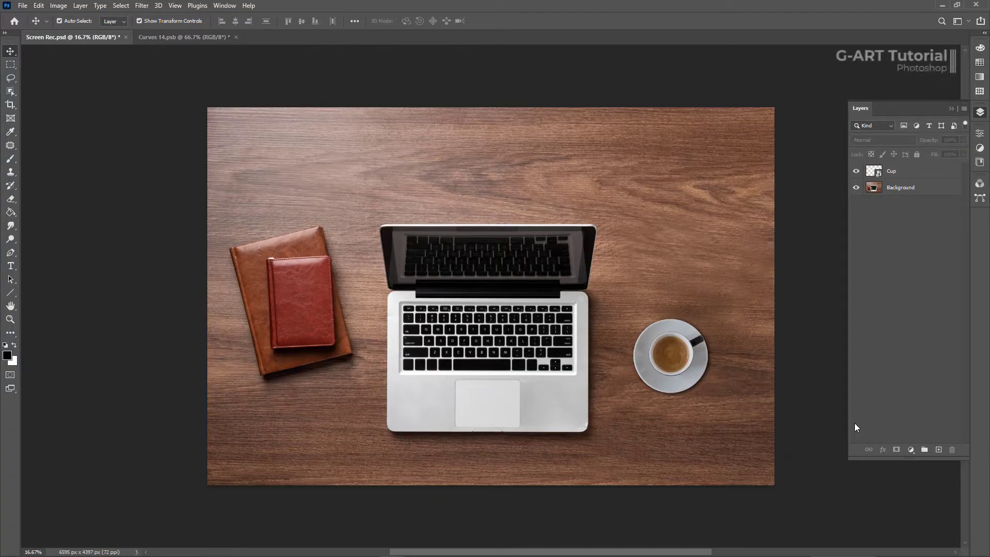
- Alt-drag the cup into Cup copy through Cup copy 7 along an arc, undoing the extra copy 8
{"action": "left_click", "coordinate": [680, 365]}
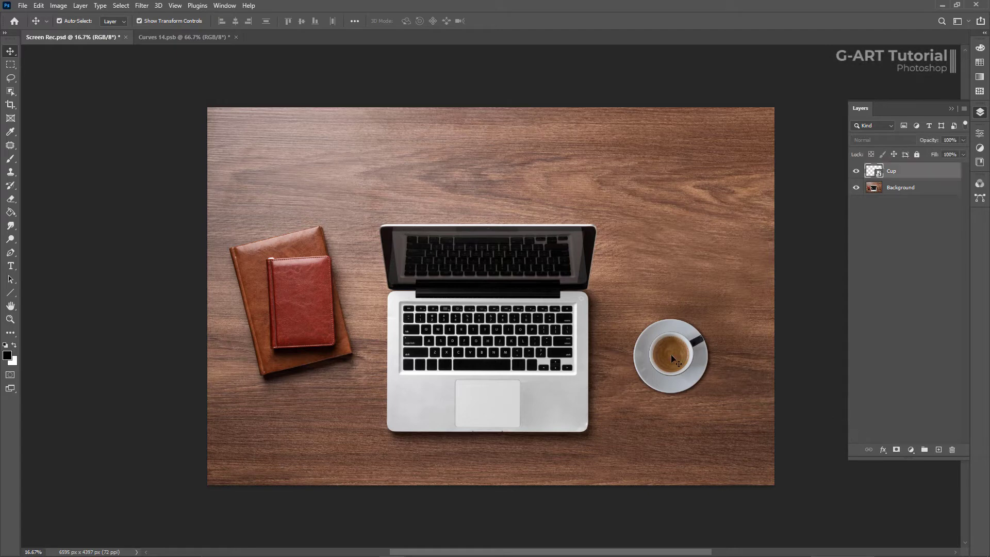
{"action": "left_click_drag", "start_coordinate": [680, 365], "coordinate": [769, 480]}
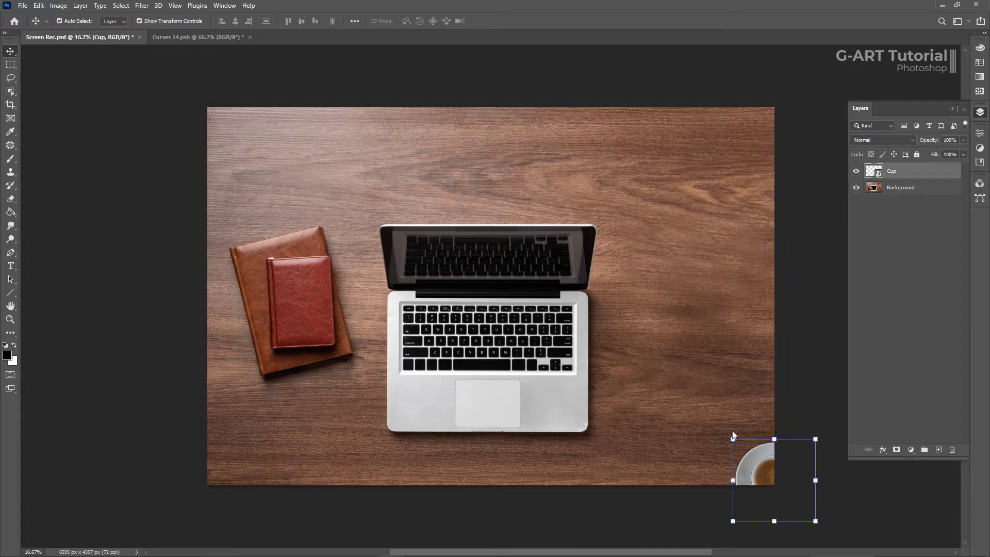
{"action": "left_click_drag", "start_coordinate": [764, 470], "coordinate": [703, 378]}
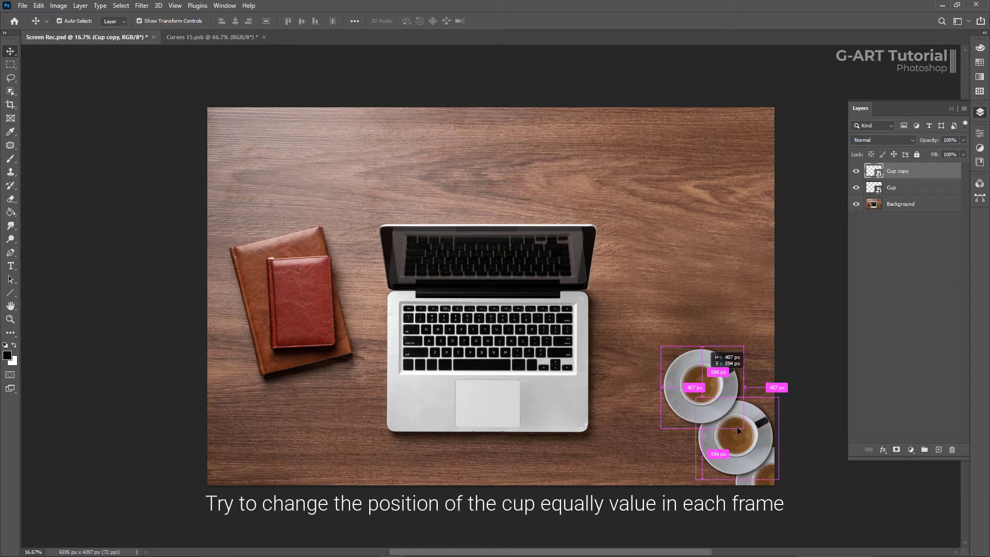
{"action": "left_click_drag", "start_coordinate": [737, 426], "coordinate": [736, 423]}
{"action": "left_click_drag", "start_coordinate": [701, 376], "coordinate": [711, 210]}
{"action": "left_click", "coordinate": [725, 323]}
{"action": "left_click_drag", "start_coordinate": [712, 210], "coordinate": [668, 83]}
{"action": "key", "text": "Return"}
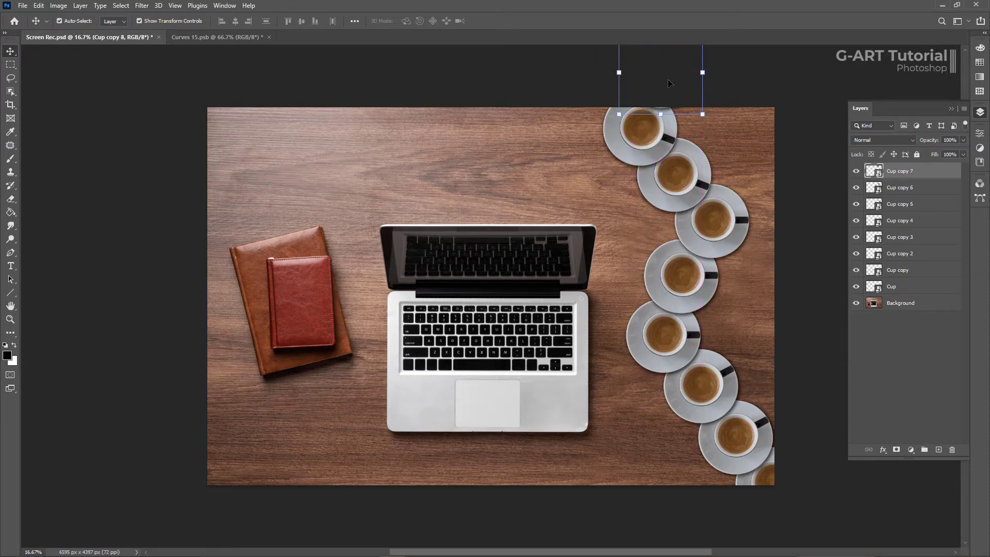
{"action": "key", "text": "ctrl+z"}
{"action": "left_click", "coordinate": [900, 286], "text": "shift"}
- Duplicate the Background layer and stack each copy directly above a Cup layer
{"action": "left_click", "coordinate": [914, 303]}
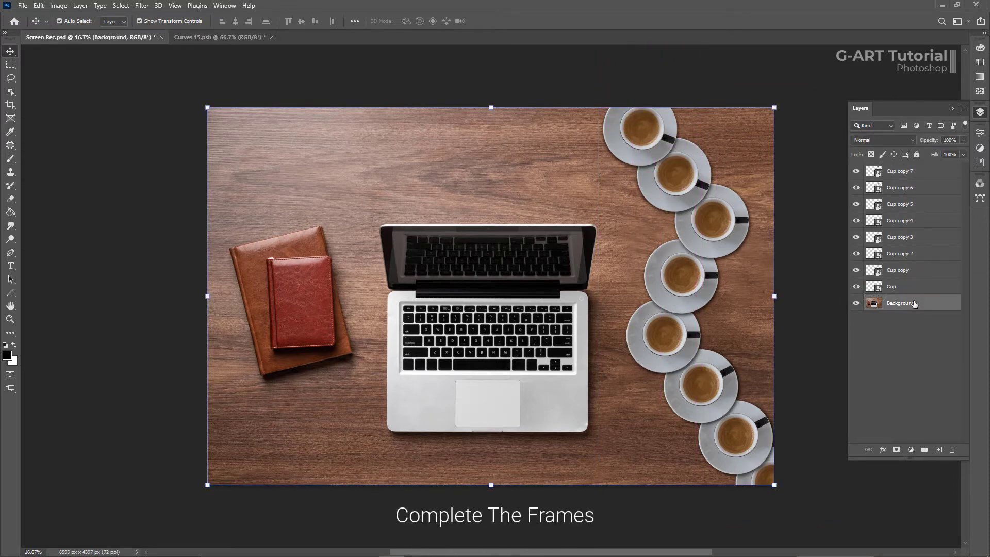
{"action": "left_click_drag", "start_coordinate": [915, 304], "coordinate": [910, 265]}
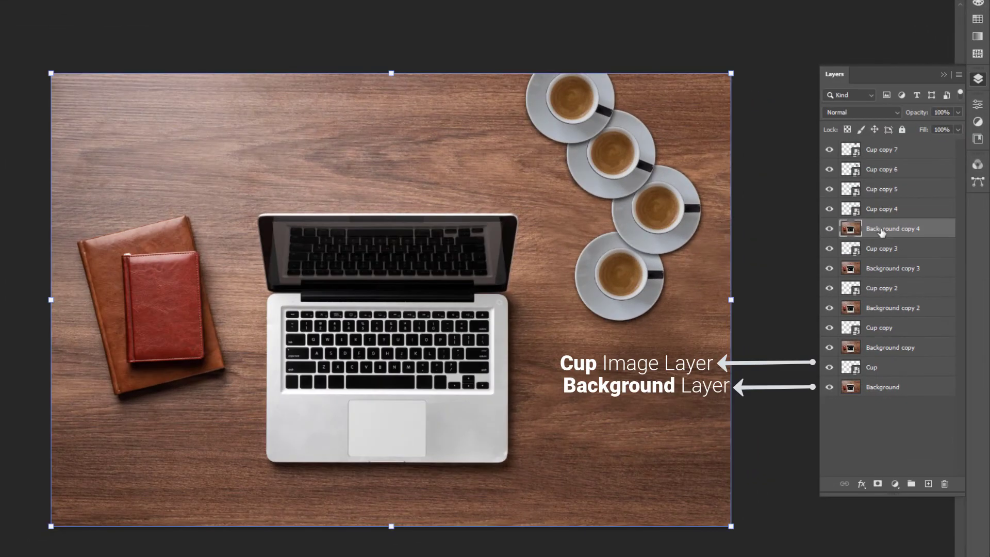
{"action": "left_click_drag", "start_coordinate": [882, 232], "coordinate": [878, 181]}
{"action": "left_click_drag", "start_coordinate": [881, 189], "coordinate": [878, 170]}
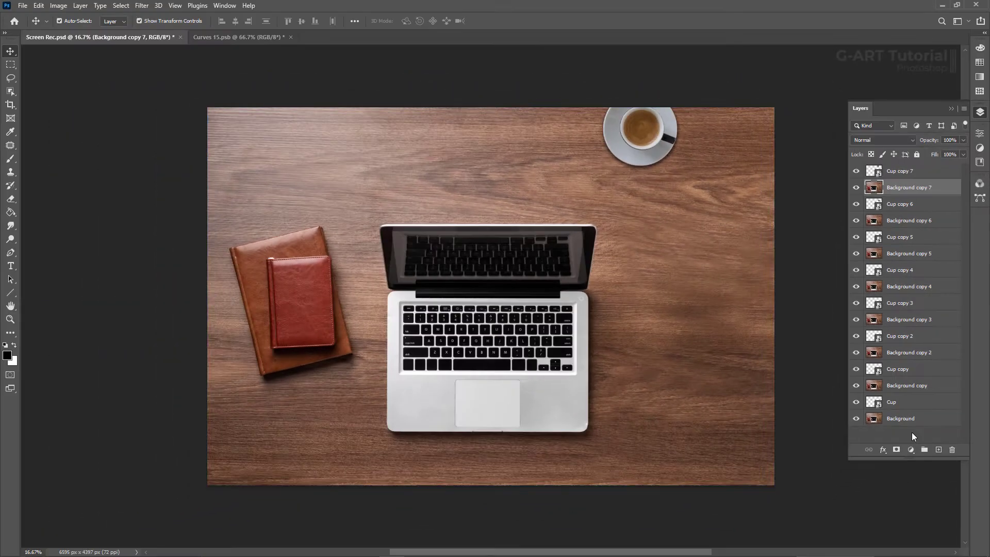
- Merge Cup copy 7 and Background copy 7 into one smart object, then hide it
{"action": "left_click", "coordinate": [928, 173]}
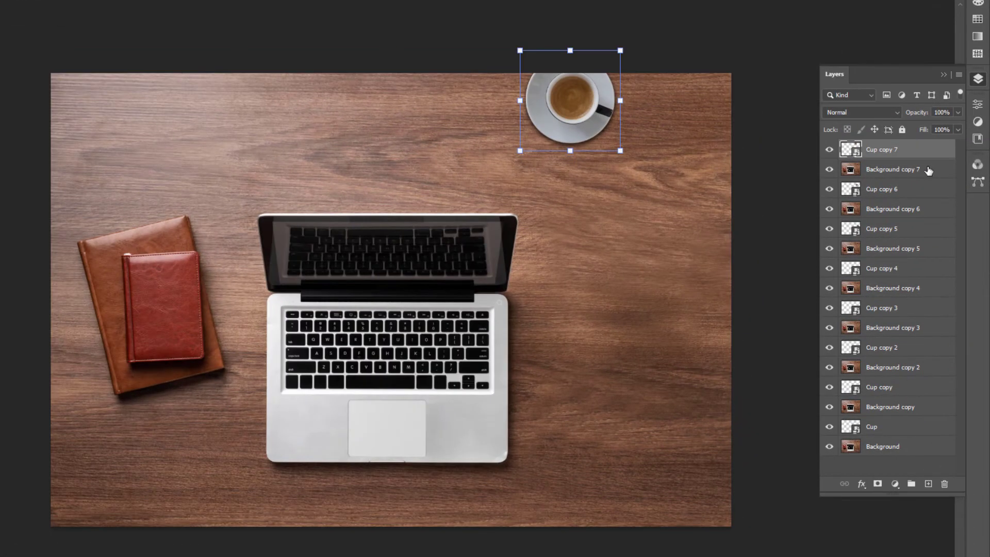
{"action": "left_click", "coordinate": [936, 188], "text": "shift"}
{"action": "right_click", "coordinate": [937, 190]}
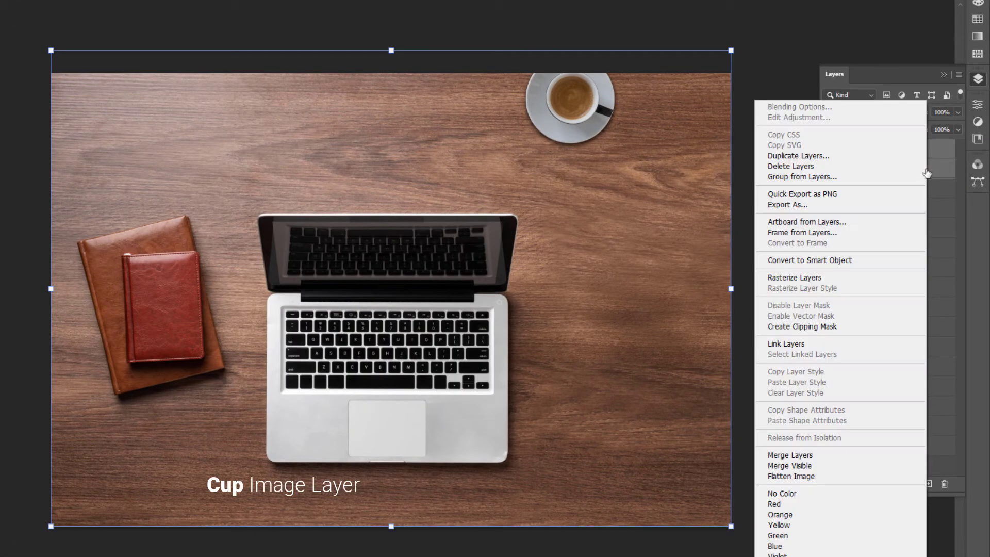
{"action": "left_click", "coordinate": [885, 260]}
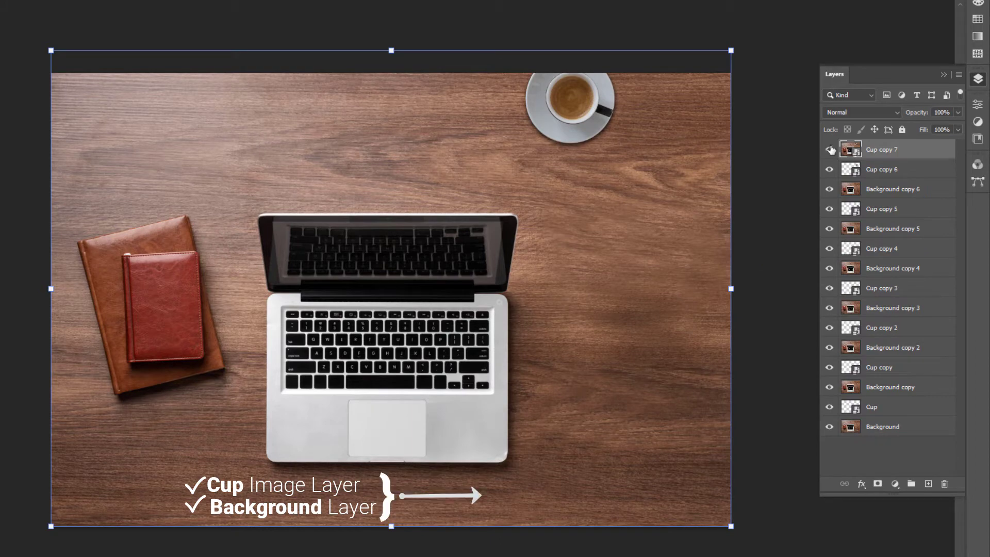
{"action": "left_click", "coordinate": [830, 149]}
- Merge Cup copy 6 with Background copy 6 into a smart object and hide it
{"action": "left_click", "coordinate": [900, 171]}
{"action": "left_click", "coordinate": [917, 189], "text": "shift"}
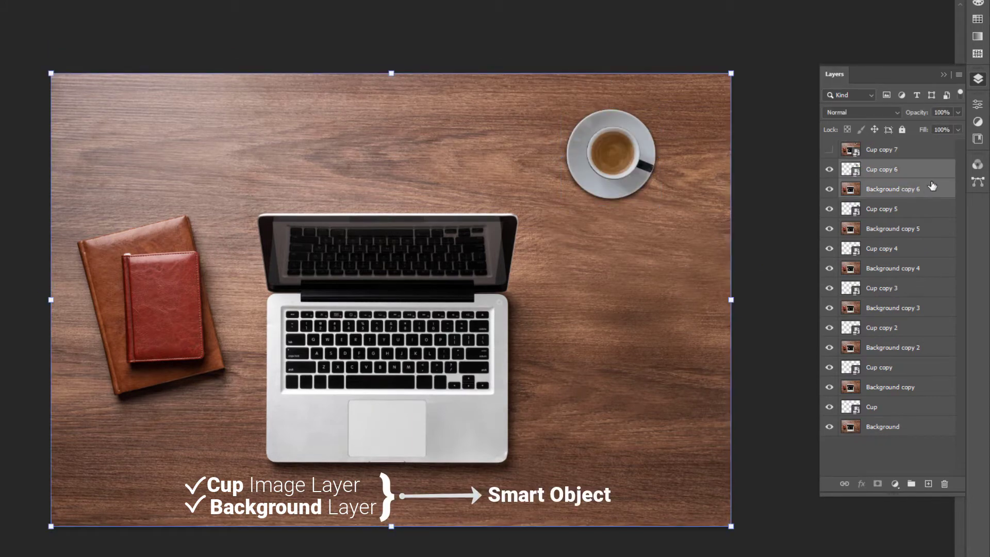
{"action": "right_click", "coordinate": [933, 187]}
{"action": "left_click", "coordinate": [879, 261]}
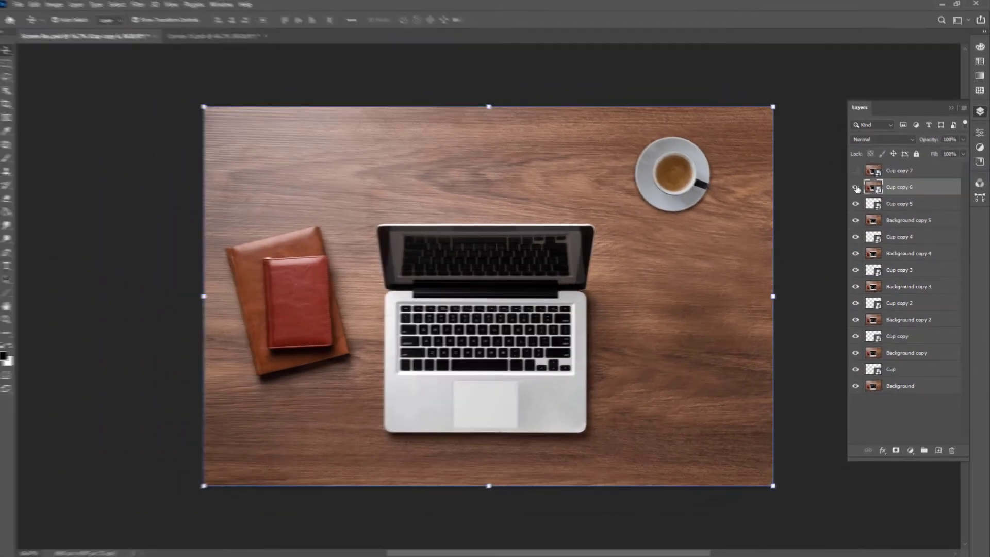
{"action": "left_click", "coordinate": [856, 188]}
{"action": "left_click", "coordinate": [900, 204]}
- Convert the following cup copies down to Cup copy 3, each with its background copy, into smart objects
{"action": "left_click", "coordinate": [908, 221], "text": "shift"}
{"action": "right_click", "coordinate": [928, 220]}
{"action": "left_click", "coordinate": [884, 260]}
{"action": "left_click", "coordinate": [857, 203]}
{"action": "right_click", "coordinate": [926, 227]}
{"action": "left_click", "coordinate": [885, 260]}
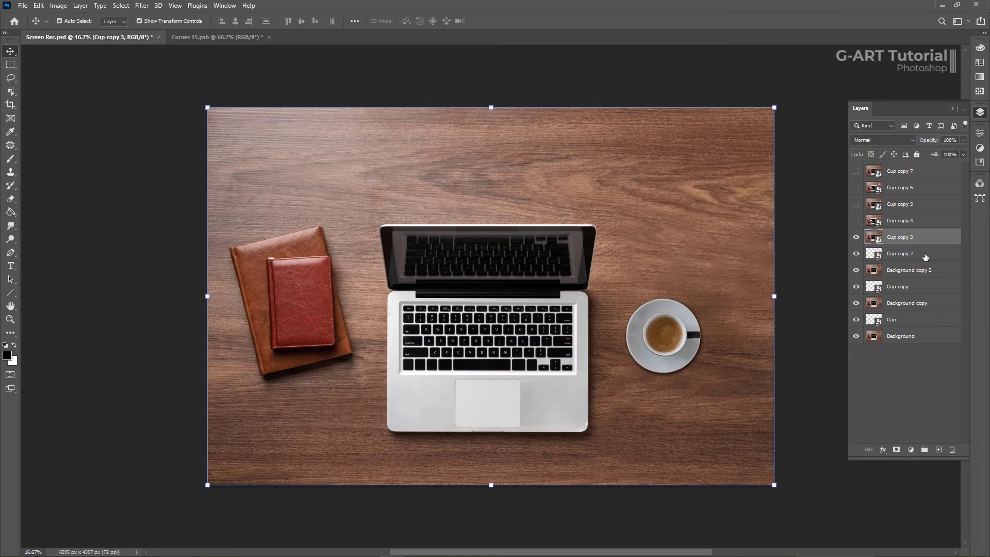
{"action": "left_click", "coordinate": [856, 237]}
{"action": "left_click", "coordinate": [900, 253]}
- Merge Cup copy 2, Cup copy and Cup with their background copies into smart objects
{"action": "right_click", "coordinate": [925, 253]}
{"action": "left_click", "coordinate": [885, 260]}
{"action": "right_click", "coordinate": [905, 272]}
{"action": "left_click", "coordinate": [885, 260]}
{"action": "right_click", "coordinate": [926, 286]}
{"action": "left_click", "coordinate": [885, 260]}
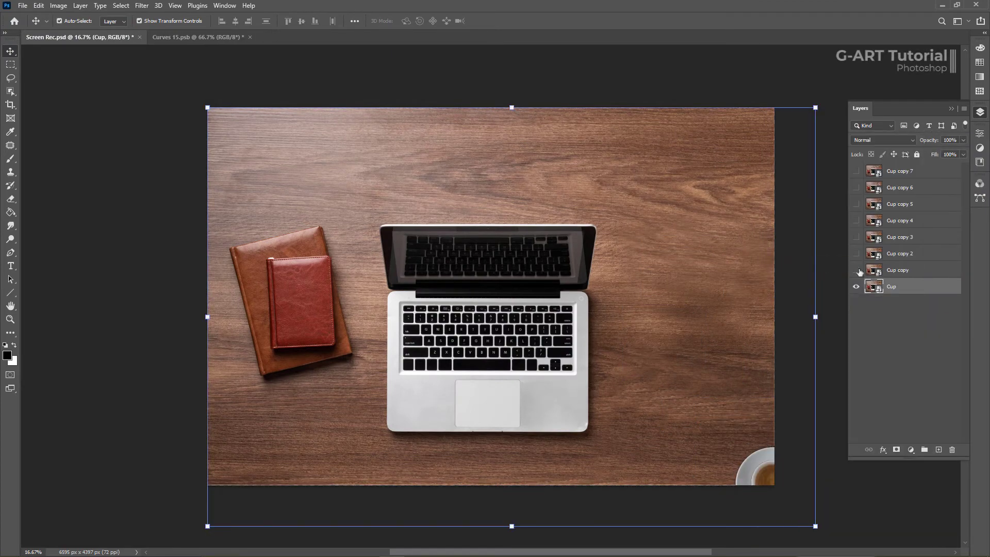
- Toggle the Cup layers' visibility to check each cup position, leaving Cup copy 7 visible
{"action": "left_click", "coordinate": [856, 170]}
{"action": "left_click", "coordinate": [856, 187]}
{"action": "left_click", "coordinate": [856, 204]}
{"action": "left_click", "coordinate": [856, 287]}
{"action": "left_click", "coordinate": [857, 288]}
{"action": "left_click", "coordinate": [904, 173], "text": "shift"}
{"action": "left_click", "coordinate": [856, 170]}
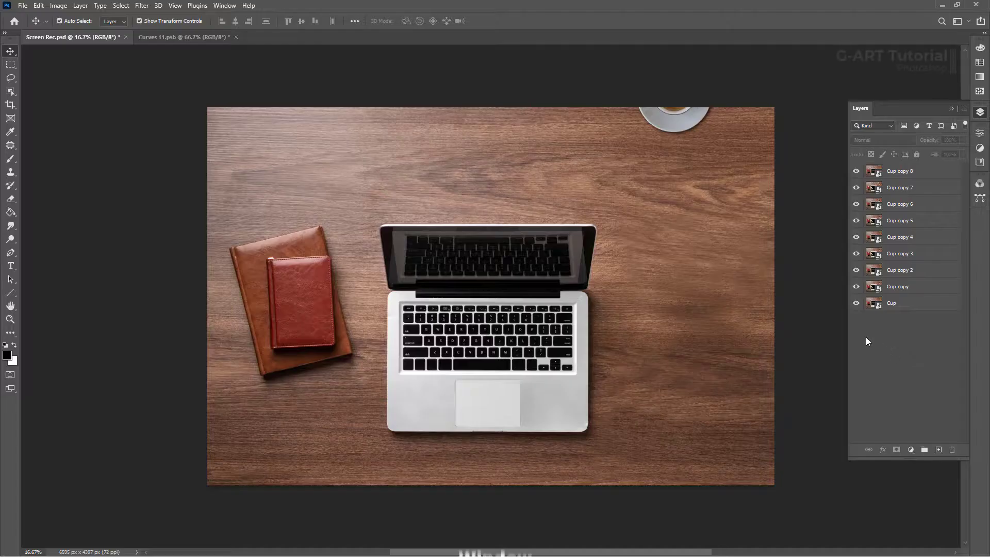
- Show the Timeline panel from the Window menu and create a frame animation
{"action": "left_click", "coordinate": [224, 5]}
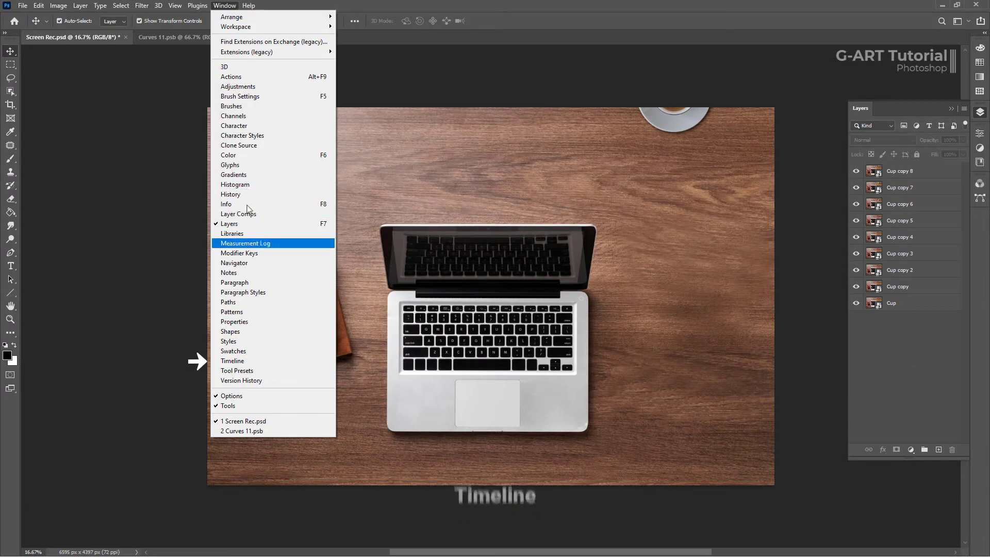
{"action": "left_click", "coordinate": [242, 360]}
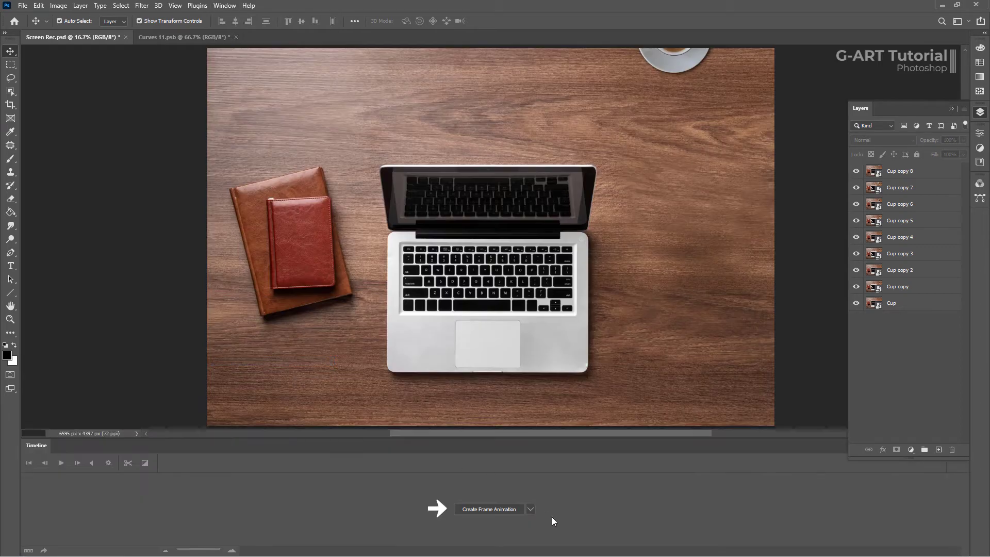
{"action": "left_click", "coordinate": [530, 509]}
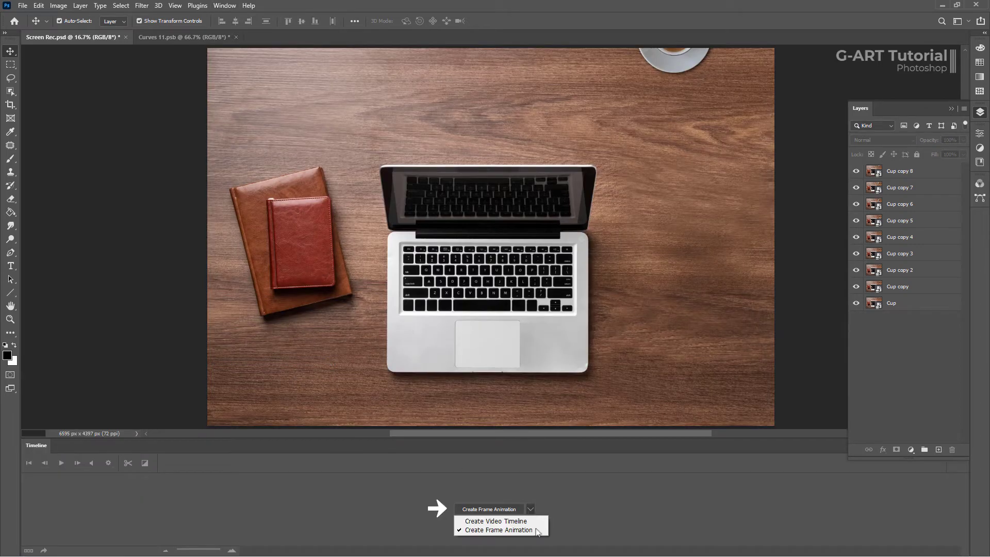
{"action": "left_click", "coordinate": [502, 508]}
{"action": "left_click", "coordinate": [963, 499]}
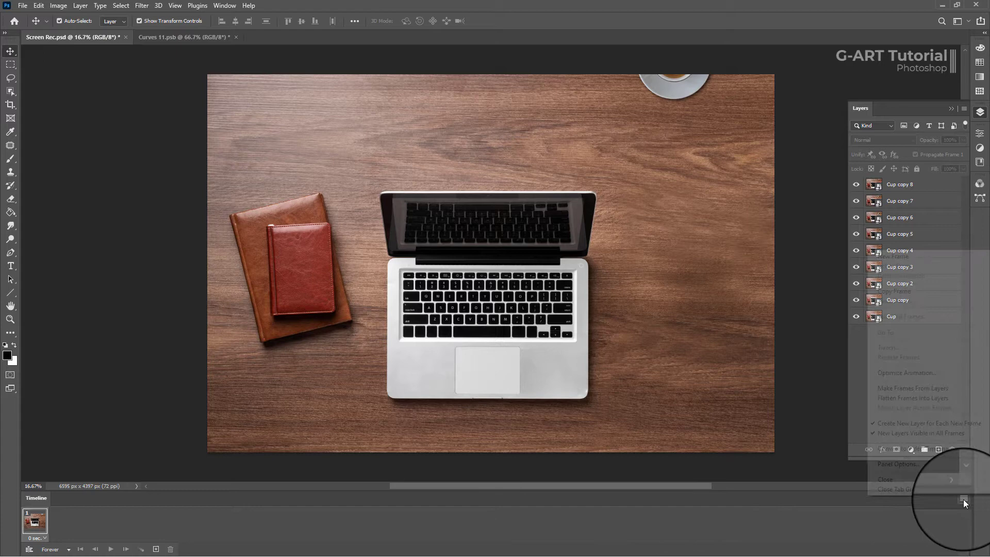
- Make frames from layers and step through frames 3 to 9 to see the cup move
{"action": "left_click", "coordinate": [962, 392]}
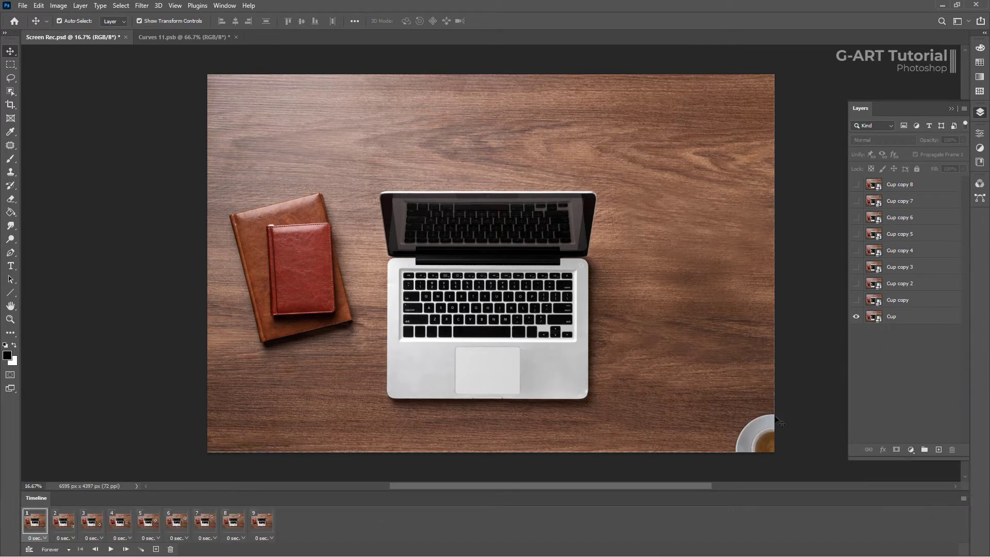
{"action": "left_click", "coordinate": [91, 524]}
{"action": "left_click", "coordinate": [130, 522]}
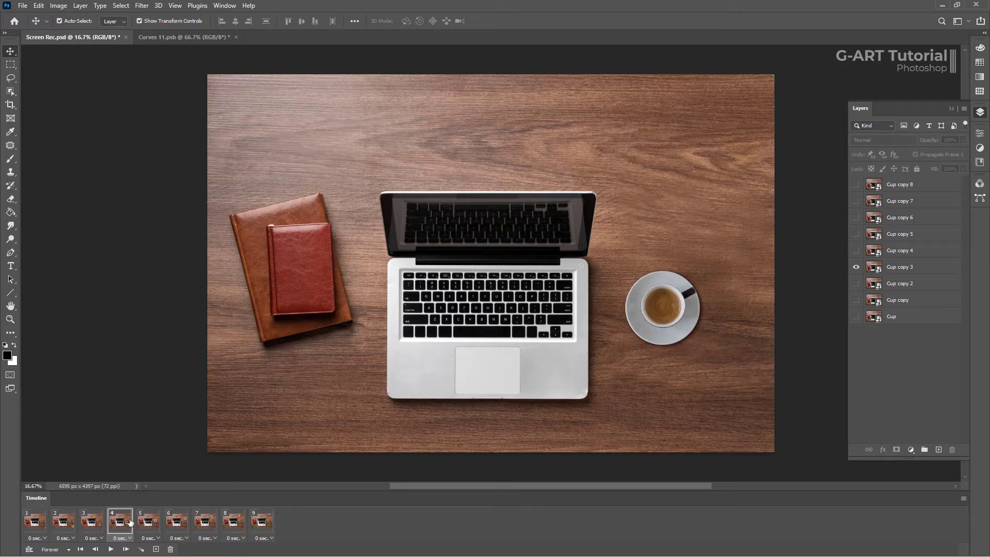
{"action": "left_click", "coordinate": [175, 522]}
{"action": "left_click", "coordinate": [205, 523]}
{"action": "left_click", "coordinate": [233, 522]}
{"action": "left_click", "coordinate": [261, 523]}
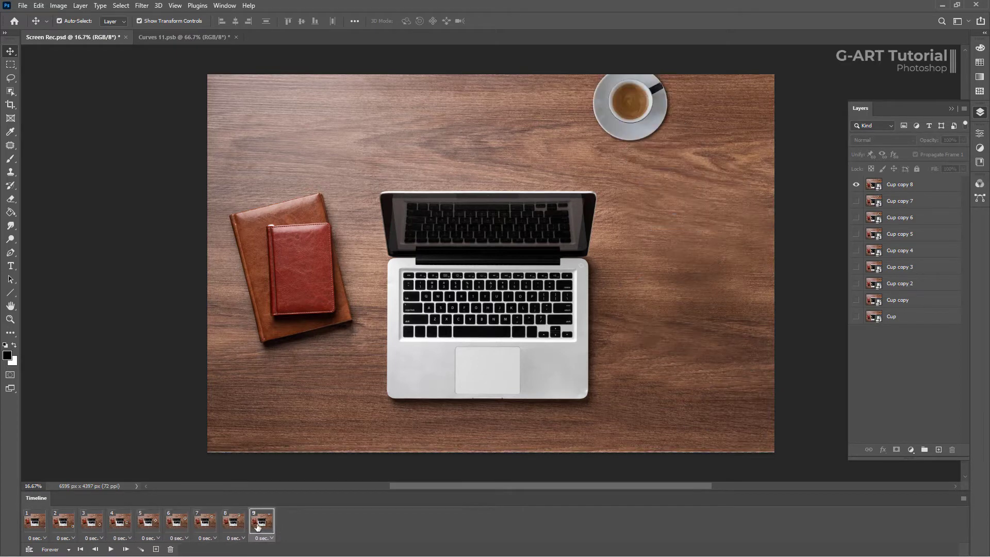
- Play the nine-frame animation from frame 1, then select all nine frames
{"action": "left_click", "coordinate": [46, 523]}
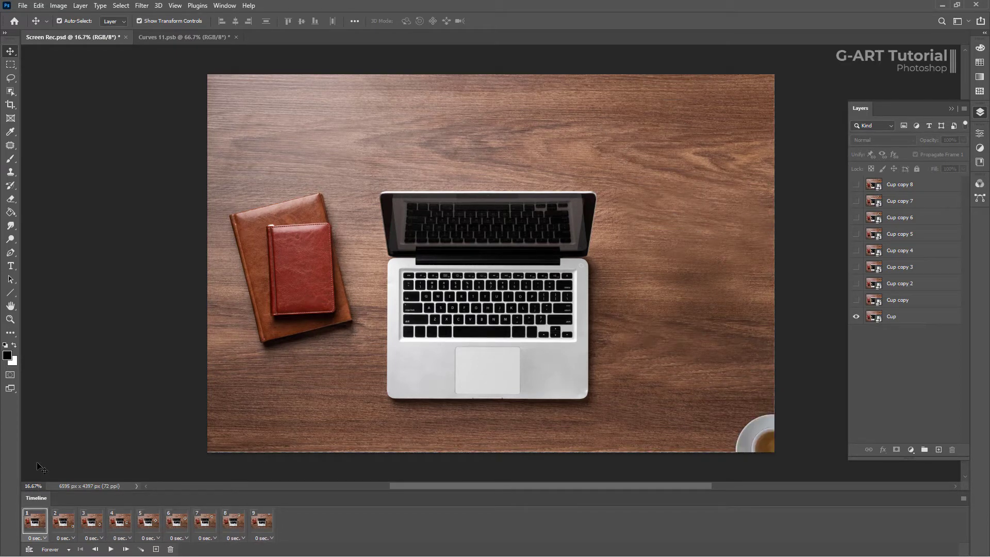
{"action": "key", "text": "space"}
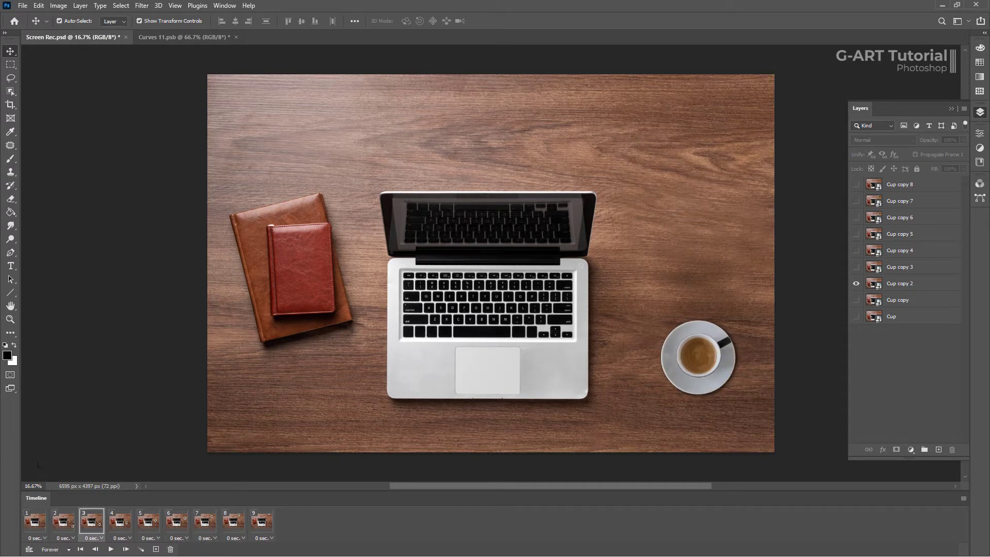
{"action": "left_click", "coordinate": [36, 529]}
{"action": "left_click", "coordinate": [258, 522], "text": "shift"}
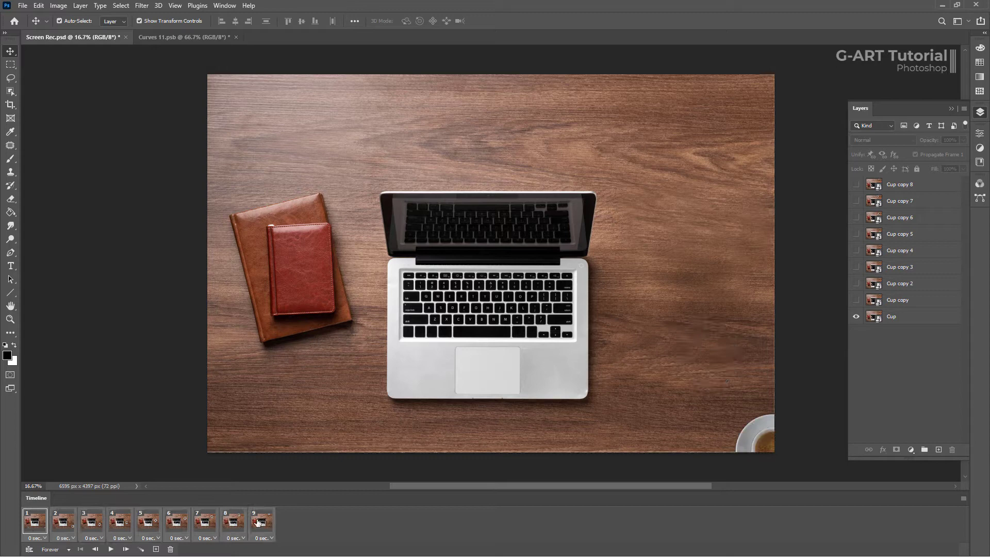
{"action": "left_click", "coordinate": [42, 538]}
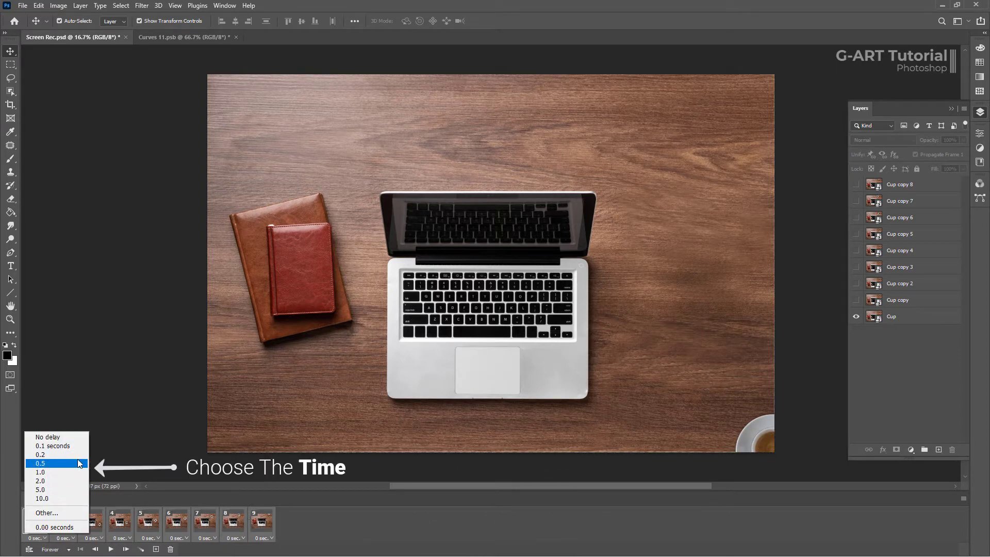
- Set all nine frames to a 0.1-second delay and play the animation to preview the timing
{"action": "left_click", "coordinate": [83, 446]}
{"action": "key", "text": "space"}
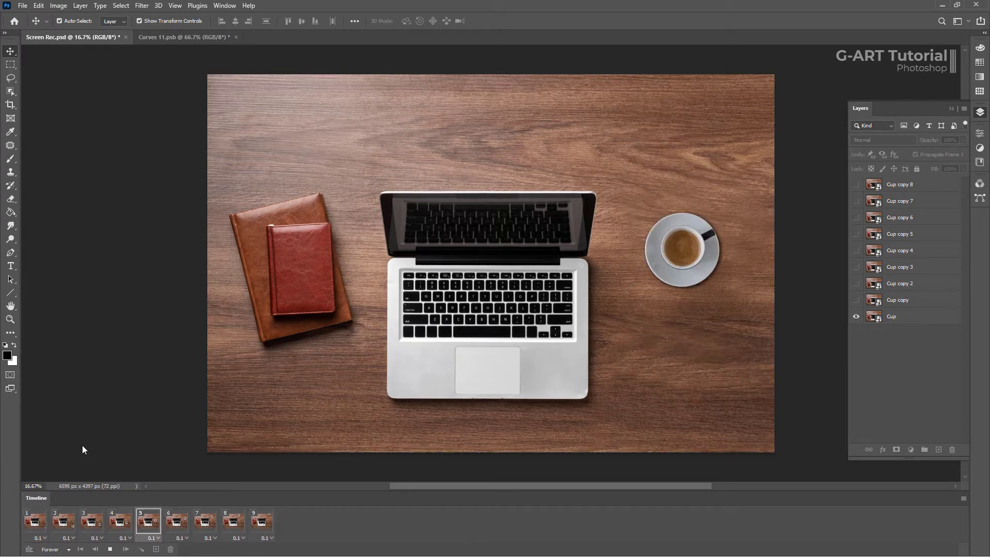
{"action": "key", "text": "space"}
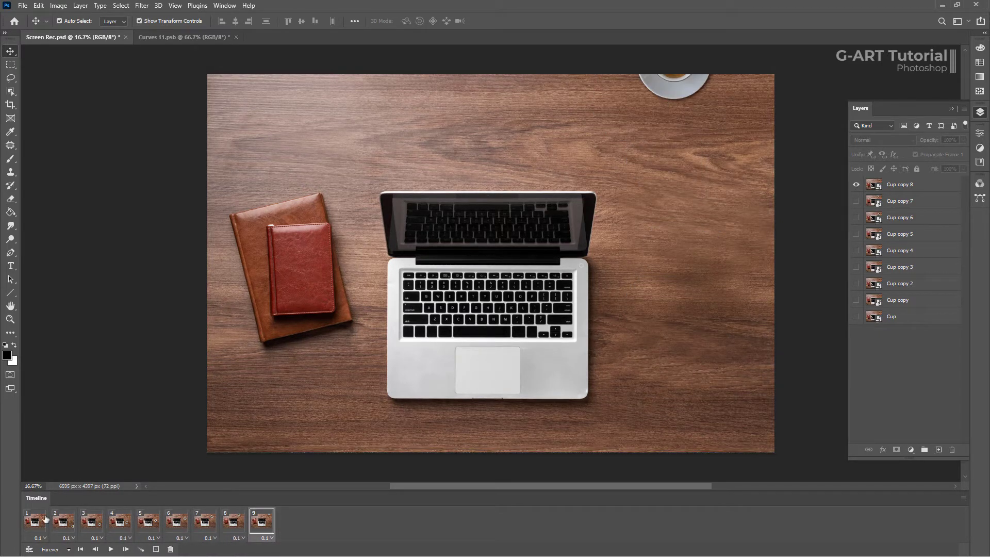
{"action": "left_click", "coordinate": [41, 538]}
{"action": "left_click", "coordinate": [46, 512]}
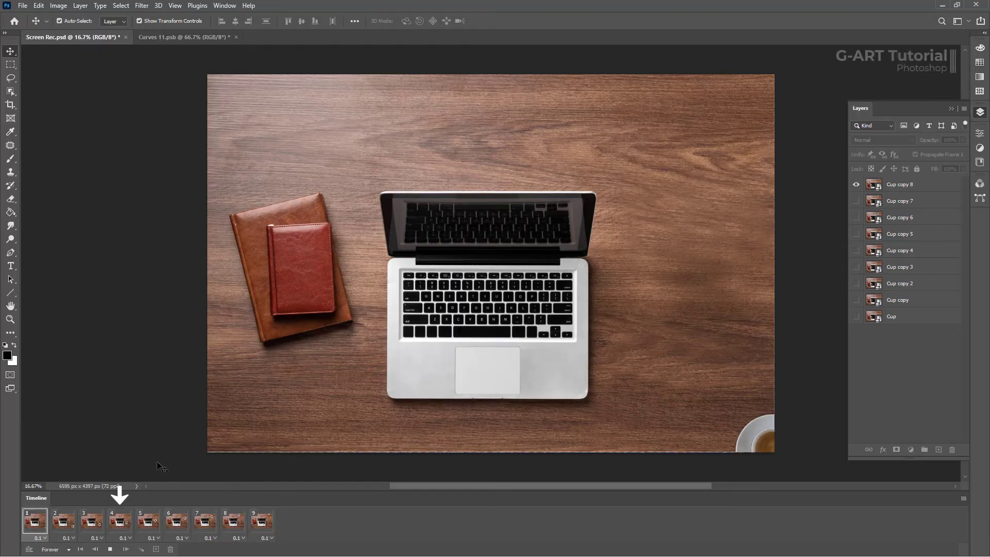
- Edit the Cup copy 3 smart object so its cup sits at the desk's top-left, and save it
{"action": "left_click", "coordinate": [944, 271]}
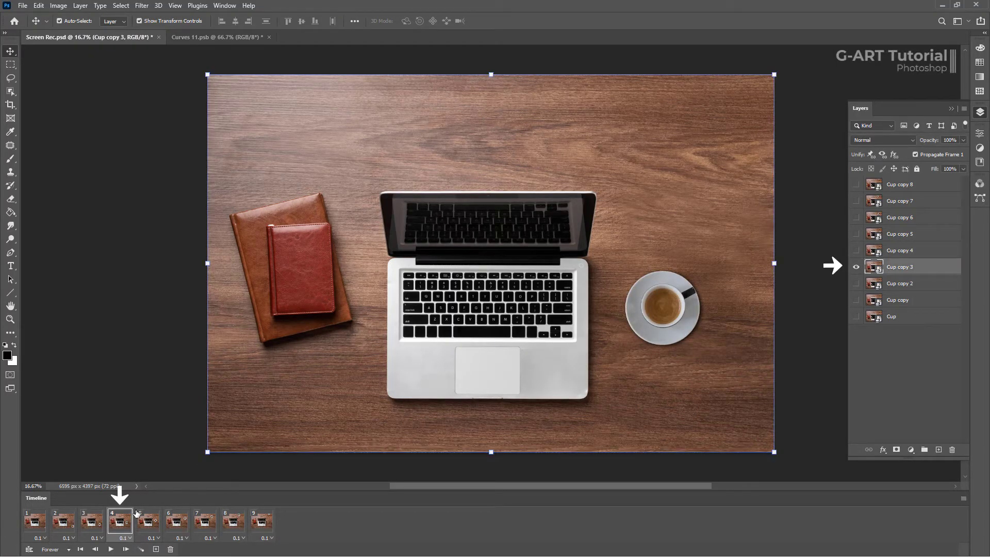
{"action": "double_click", "coordinate": [874, 266]}
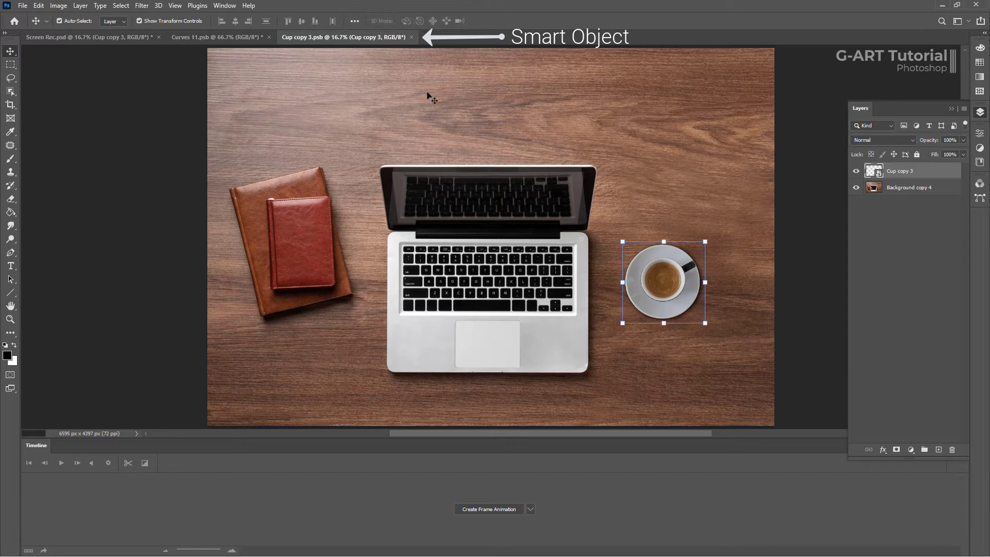
{"action": "left_click_drag", "start_coordinate": [664, 278], "coordinate": [289, 107]}
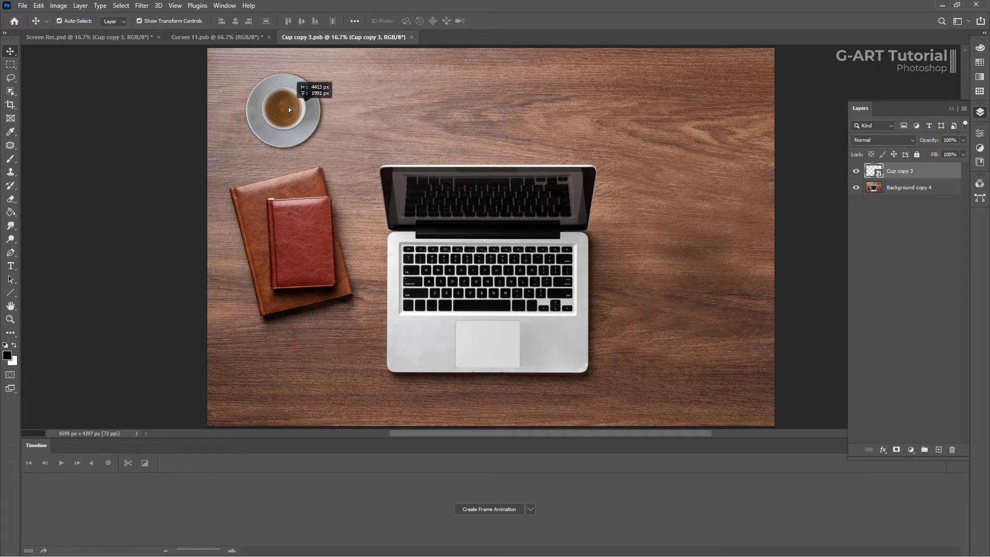
{"action": "left_click", "coordinate": [137, 86]}
{"action": "left_click", "coordinate": [23, 6]}
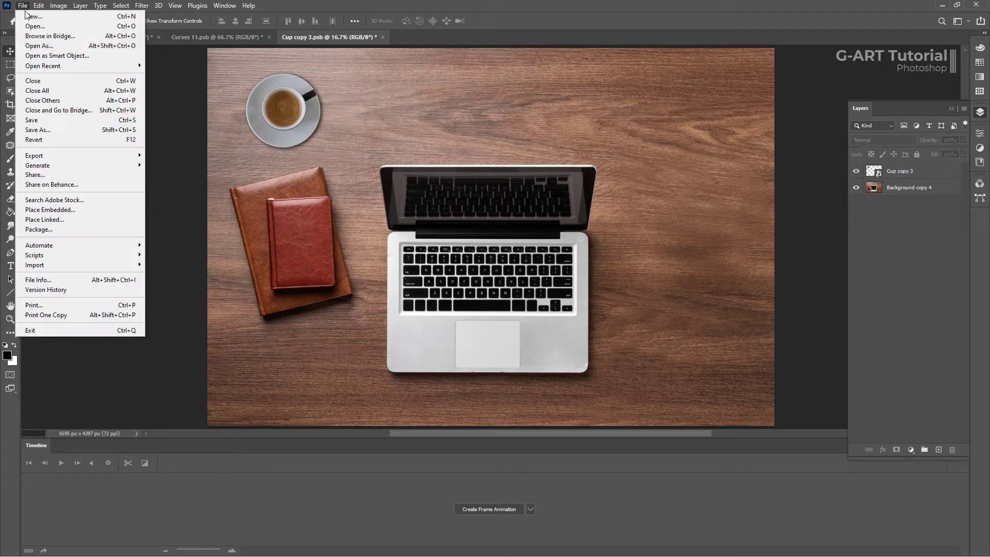
{"action": "left_click", "coordinate": [44, 120]}
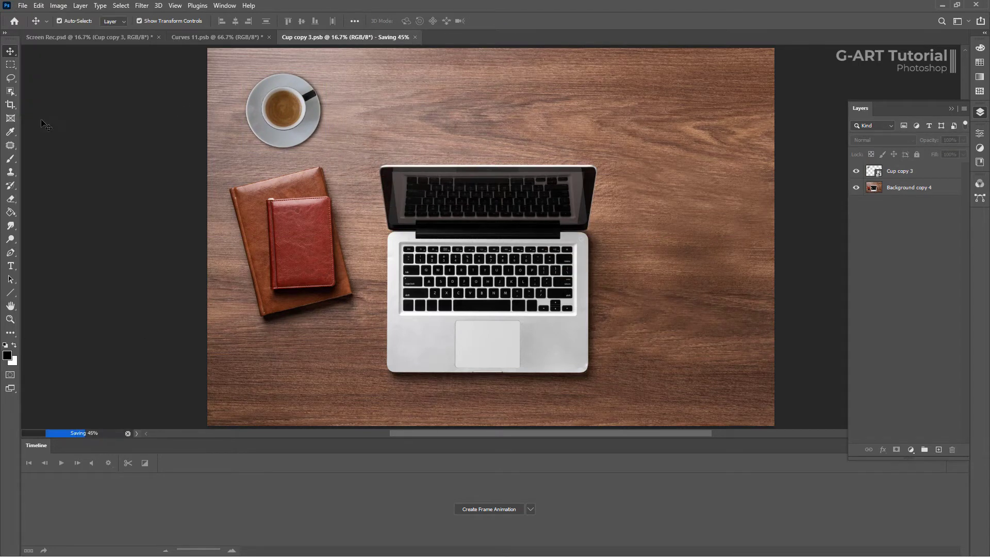
{"action": "left_click", "coordinate": [54, 38]}
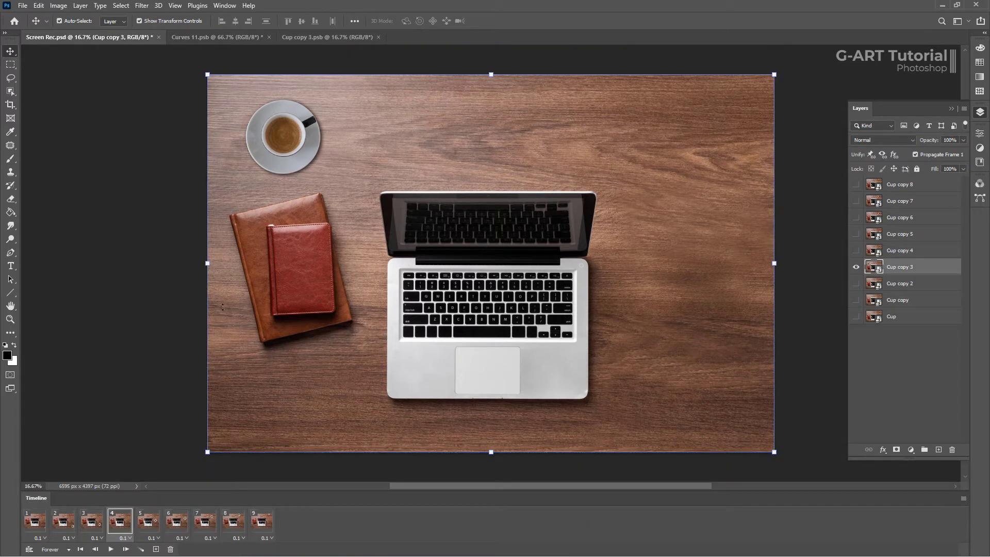
- Preview the animation, save the Cup copy 3.psb document, then replay the Screen Rec.psd animation
{"action": "key", "text": "space"}
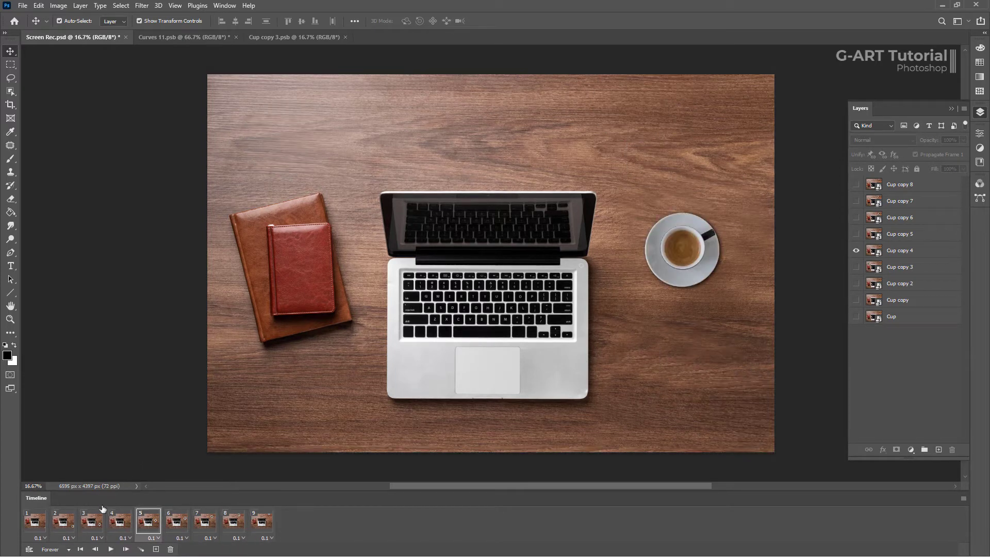
{"action": "left_click", "coordinate": [99, 521]}
{"action": "left_click", "coordinate": [292, 41]}
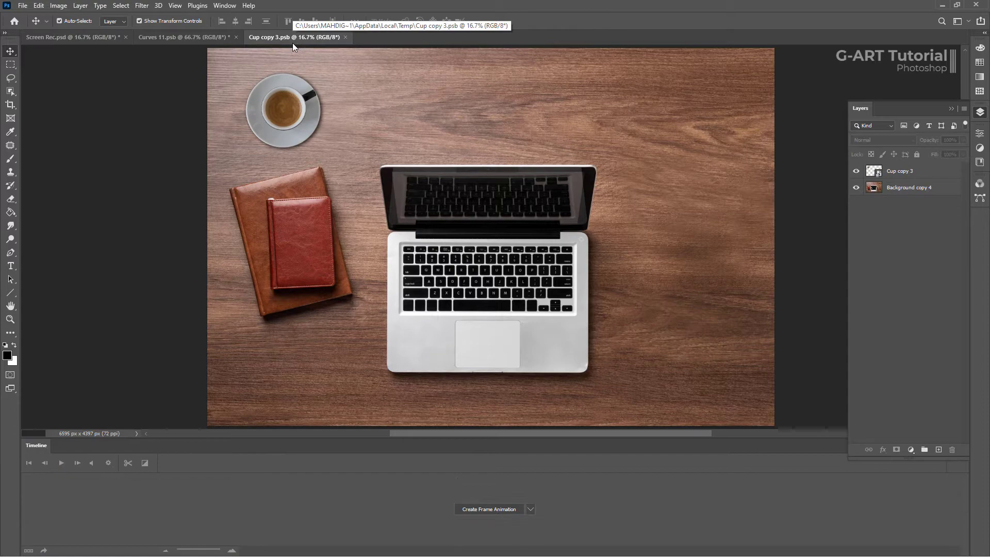
{"action": "left_click", "coordinate": [24, 6]}
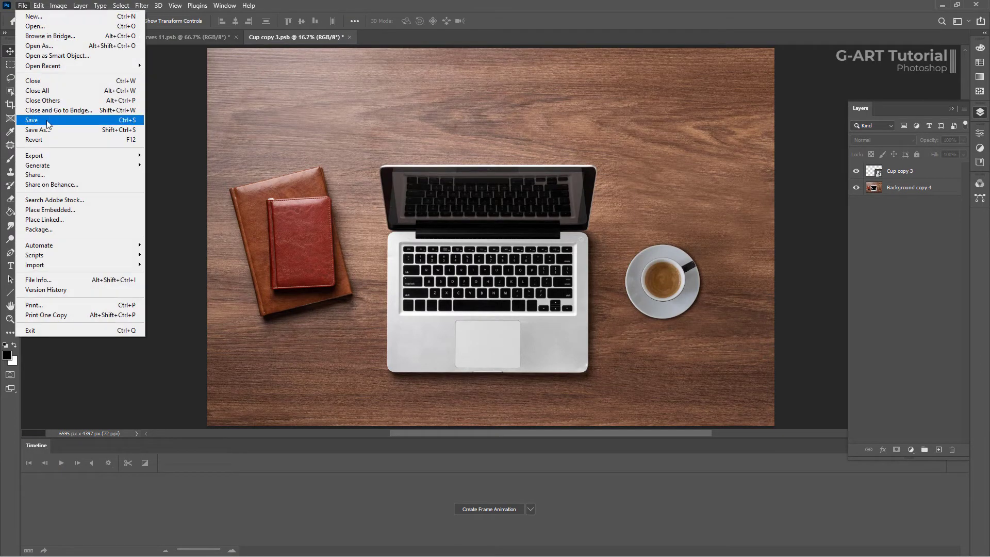
{"action": "left_click", "coordinate": [31, 122]}
{"action": "key", "text": "ctrl+Tab"}
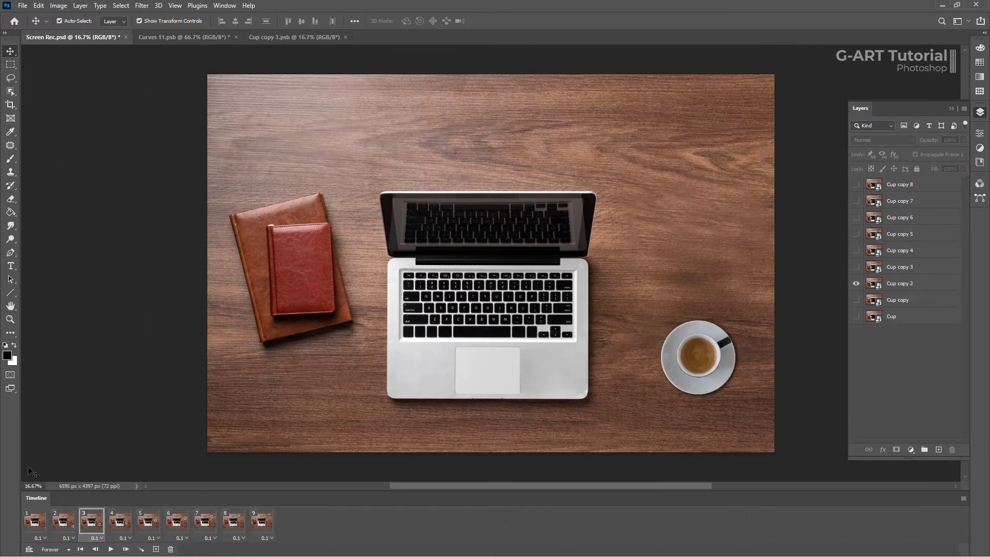
{"action": "key", "text": "space"}
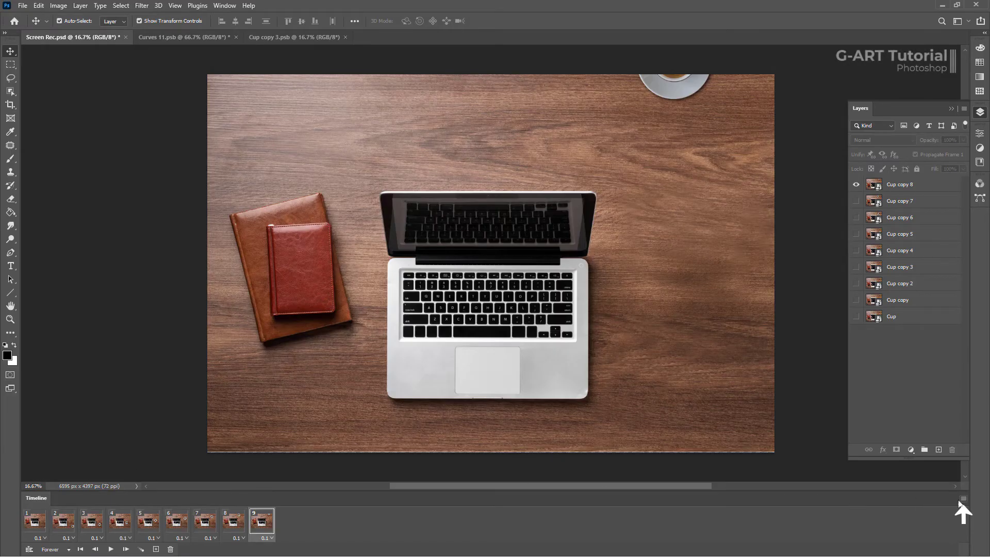
- Convert the frame animation to a video timeline and zoom in on the Cup layer clips
{"action": "left_click", "coordinate": [962, 499]}
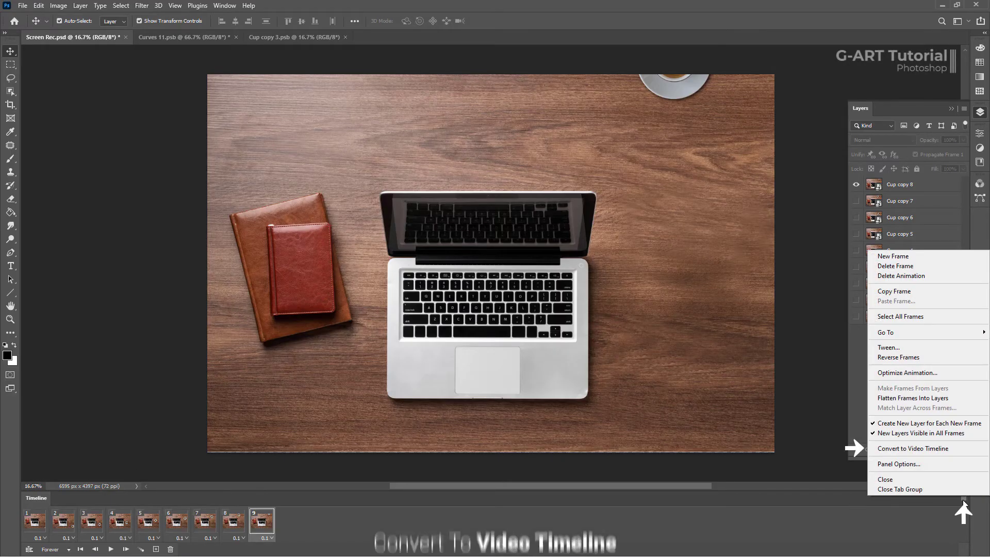
{"action": "left_click", "coordinate": [967, 450]}
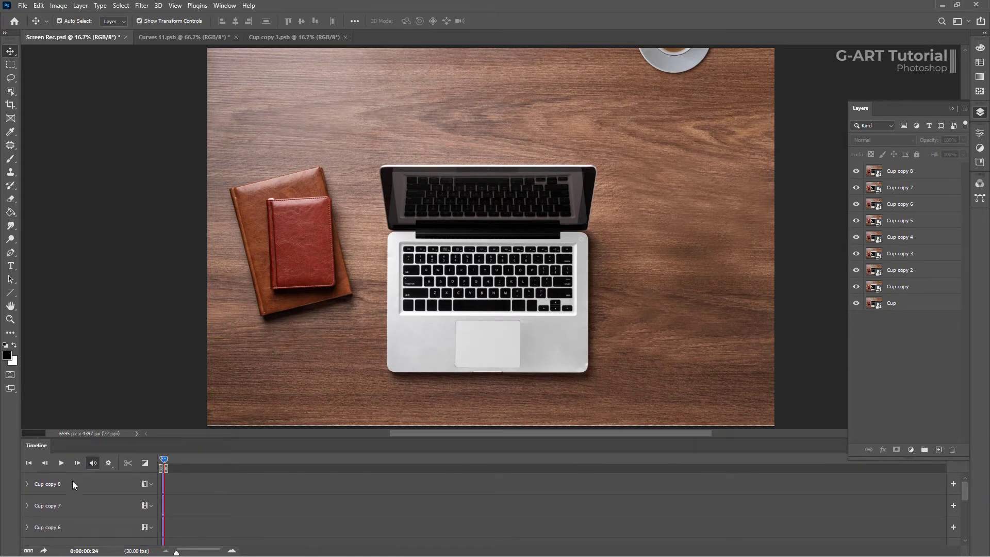
{"action": "left_click", "coordinate": [232, 551]}
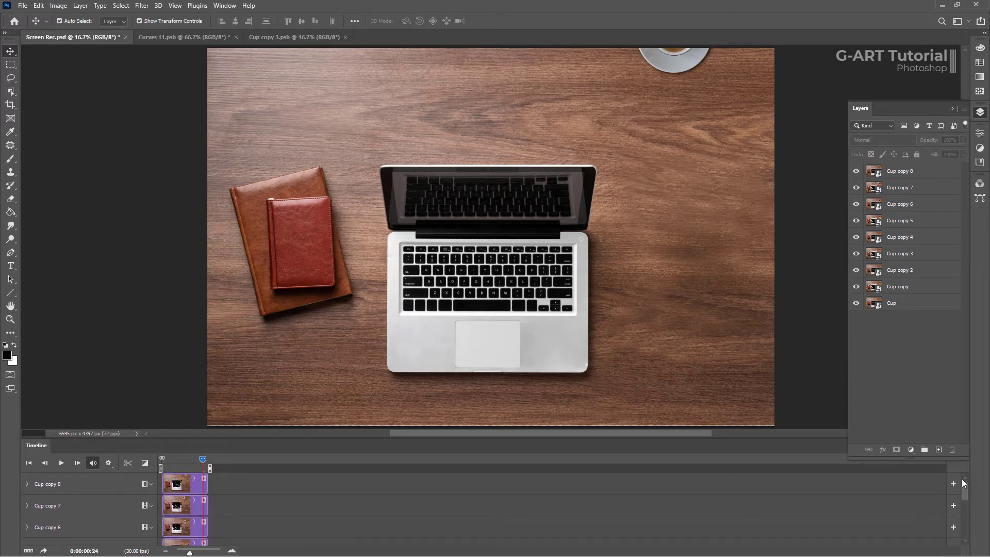
- Add a Color Lookup adjustment layer on top of the animation layers
{"action": "left_click", "coordinate": [911, 450]}
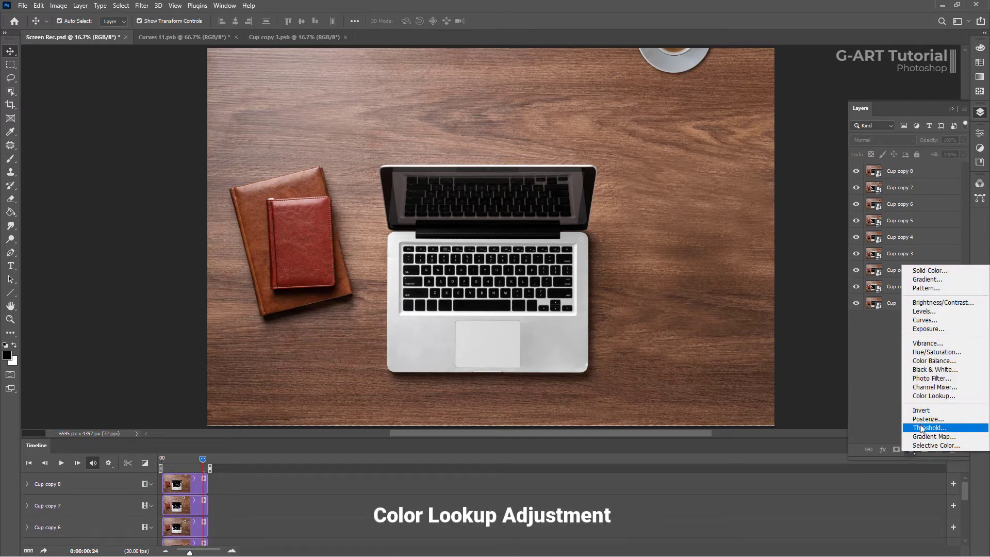
{"action": "left_click", "coordinate": [965, 399]}
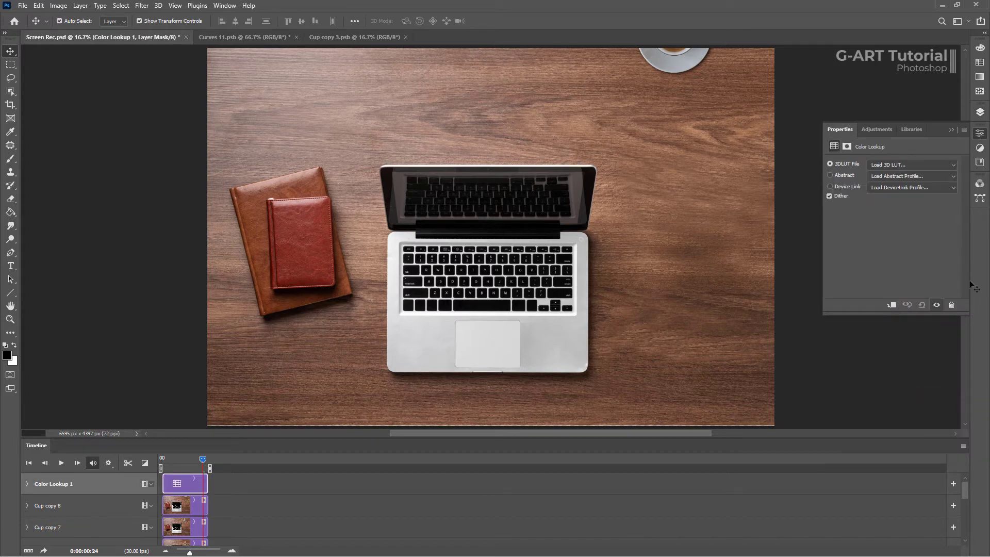
{"action": "left_click", "coordinate": [980, 114]}
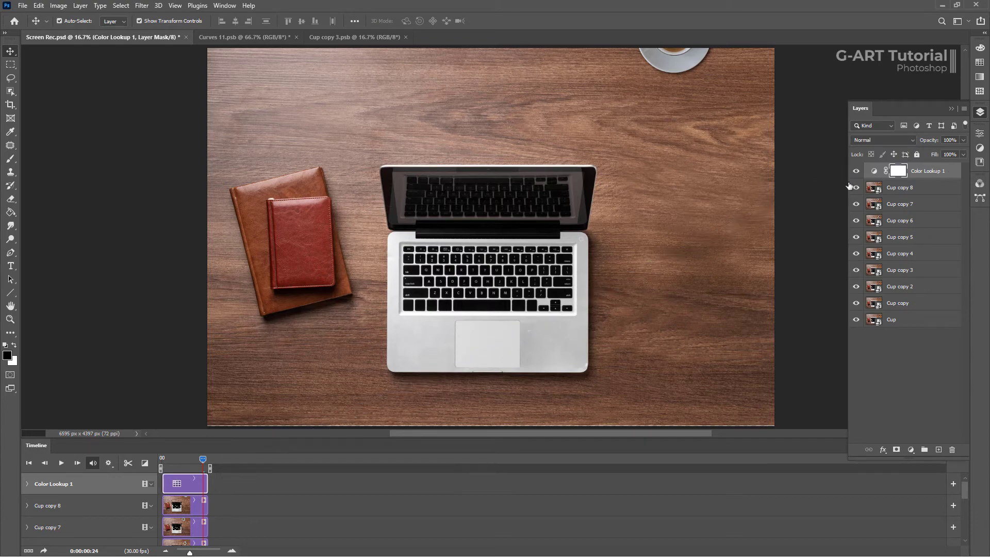
- Set the Color Lookup 3DLUT to Kodak 5218 Kodak 2395 and play the timeline to preview
{"action": "double_click", "coordinate": [875, 172]}
{"action": "left_click", "coordinate": [893, 165]}
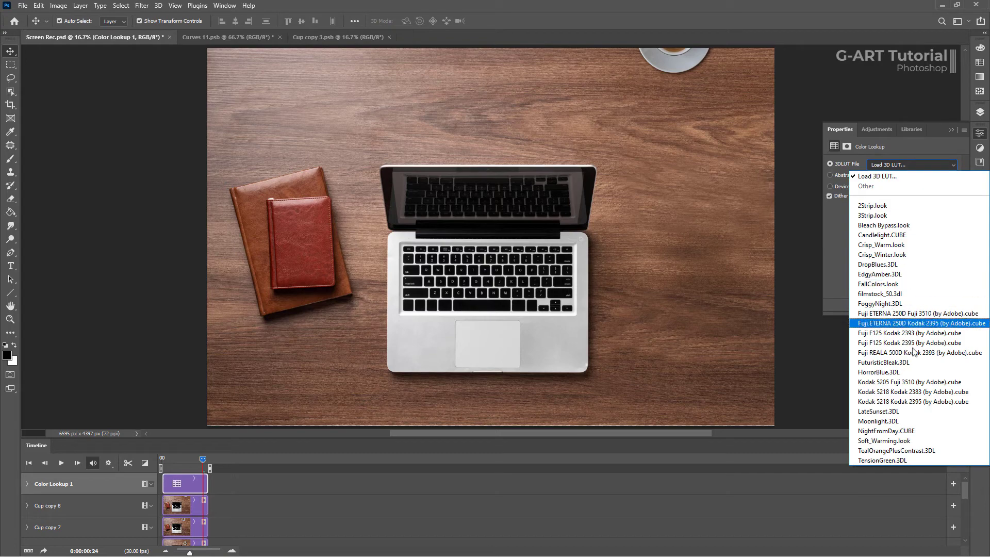
{"action": "left_click", "coordinate": [912, 391]}
{"action": "key", "text": "Down"}
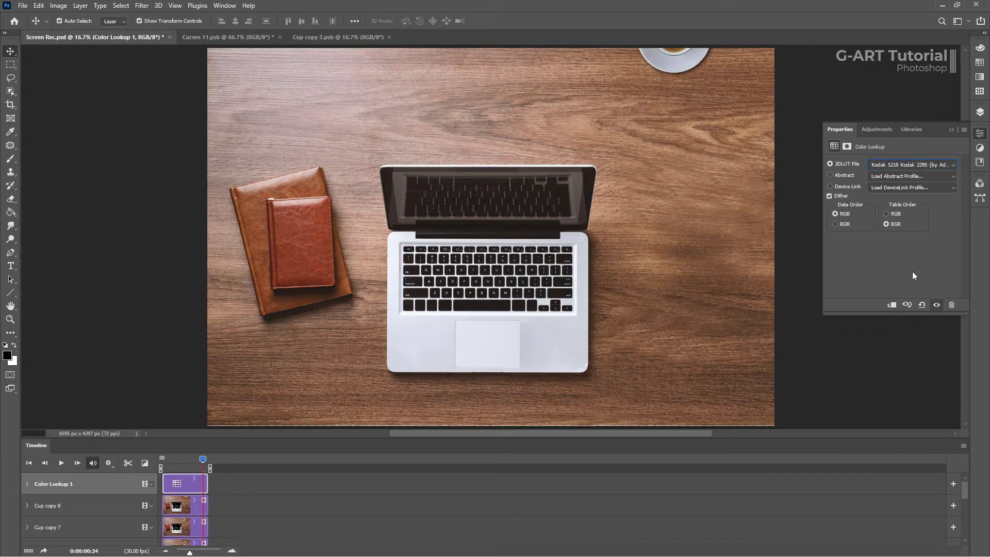
{"action": "key", "text": "space"}
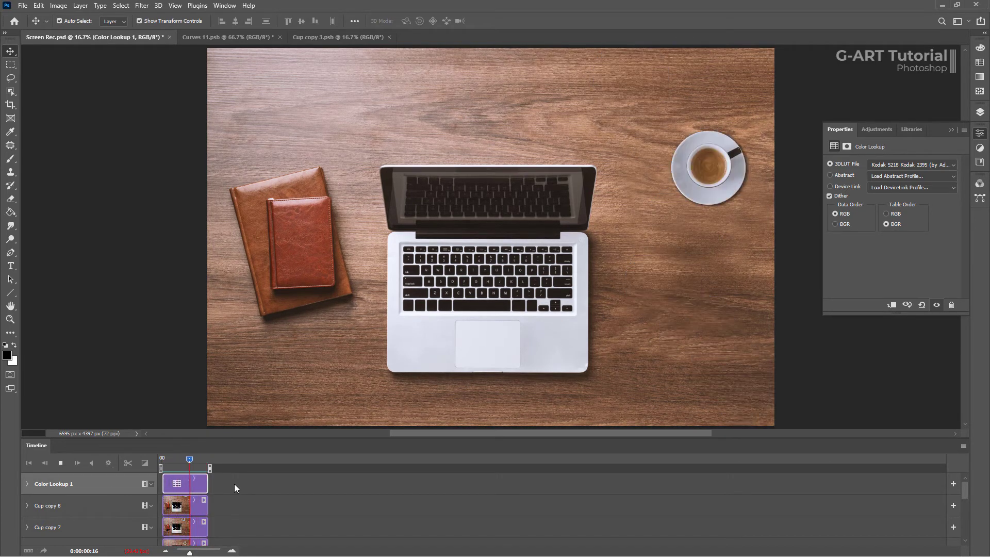
{"action": "left_click_drag", "start_coordinate": [190, 459], "coordinate": [175, 460]}
- Add a Hue/Saturation layer above Color Lookup 1 with Saturation -25, then preview playback
{"action": "left_click", "coordinate": [980, 112]}
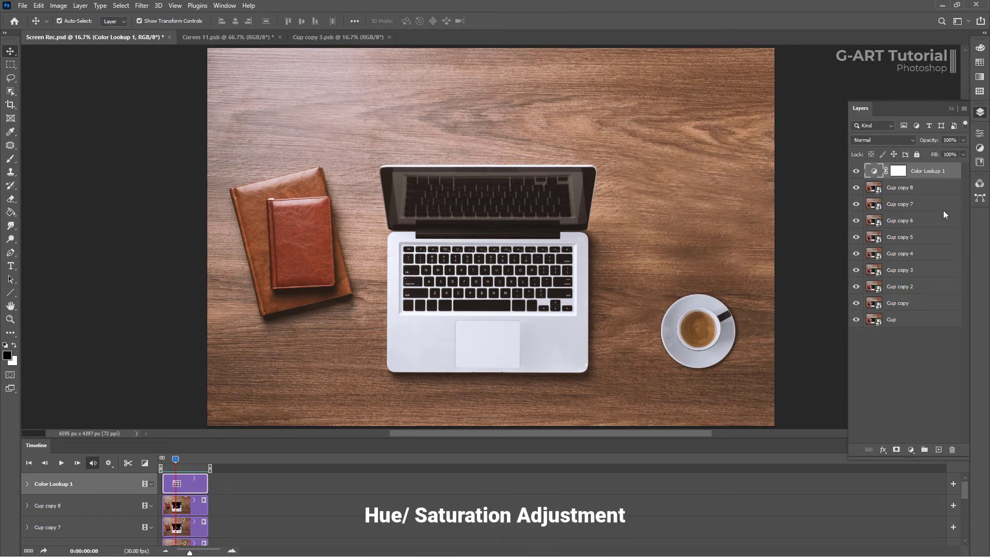
{"action": "left_click", "coordinate": [891, 355]}
{"action": "left_click", "coordinate": [913, 448]}
{"action": "left_click", "coordinate": [936, 347]}
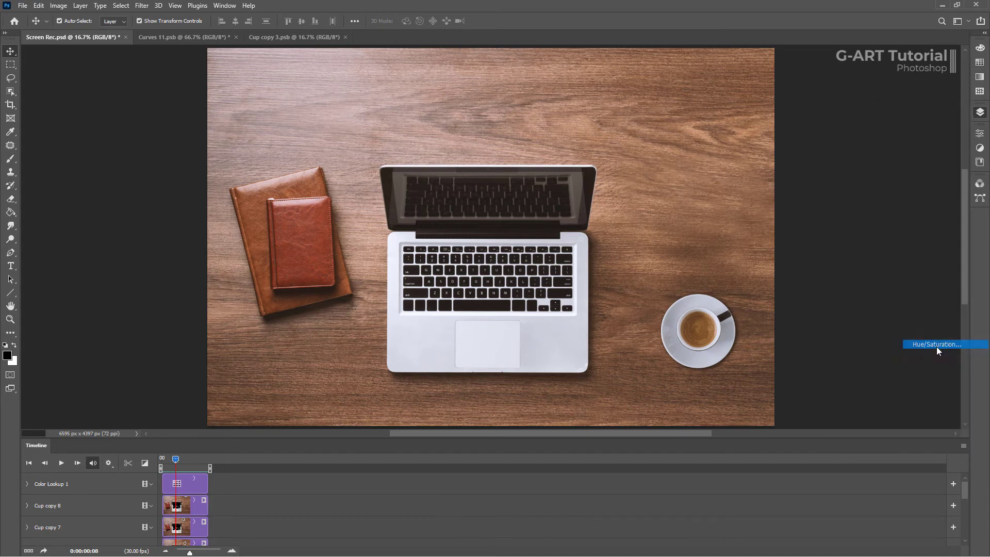
{"action": "left_click_drag", "start_coordinate": [888, 223], "coordinate": [877, 221]}
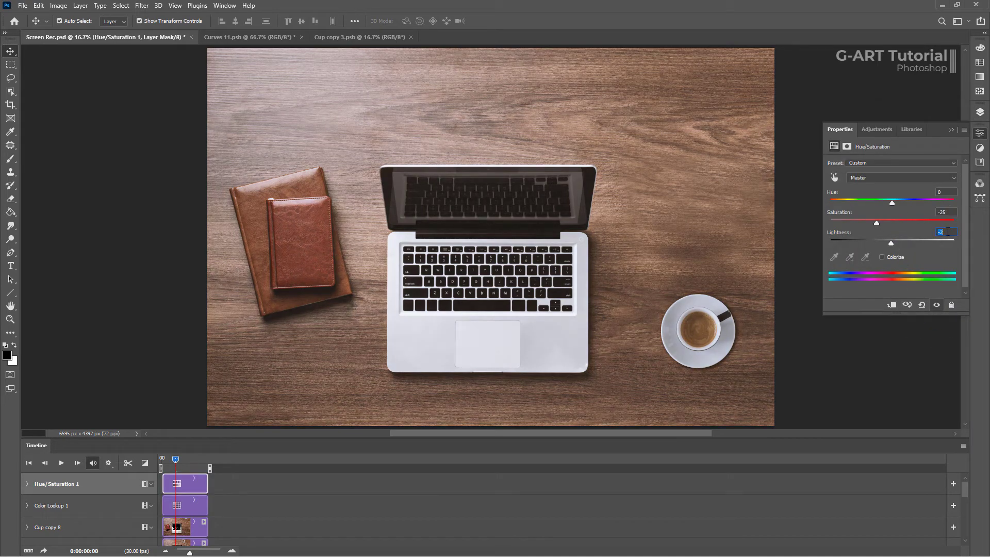
{"action": "left_click", "coordinate": [980, 114]}
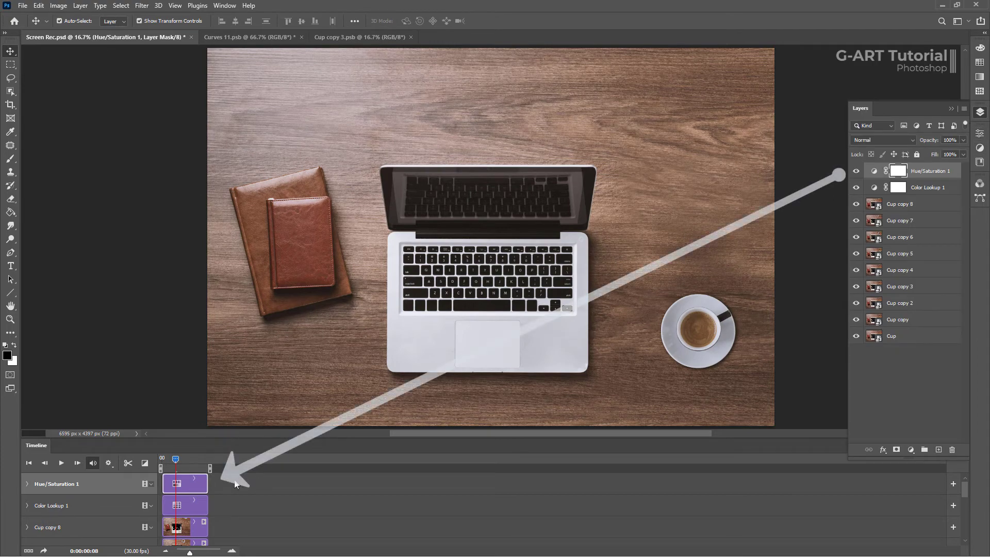
{"action": "key", "text": "space"}
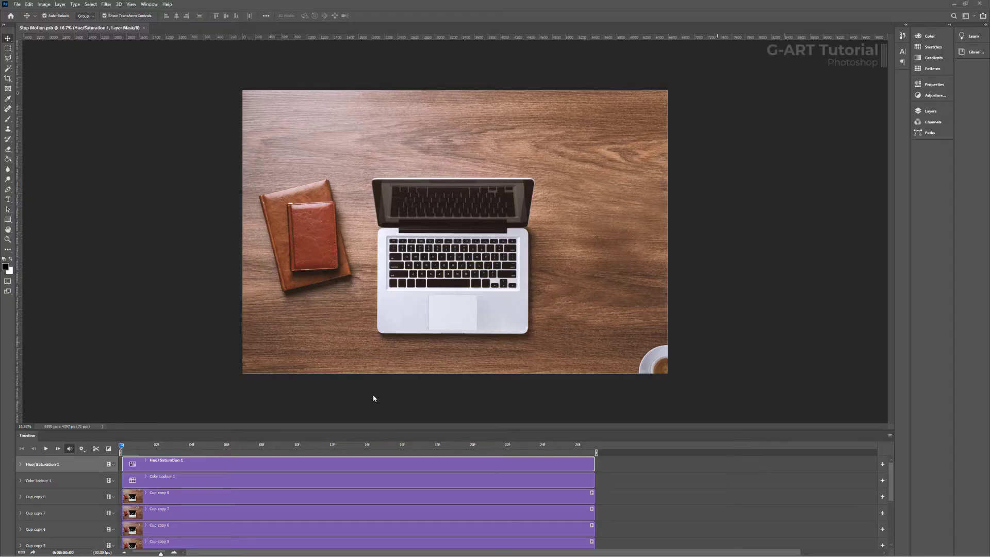
- Open Render Video from the Timeline menu and set the output folder to the Desktop
{"action": "left_click", "coordinate": [888, 438]}
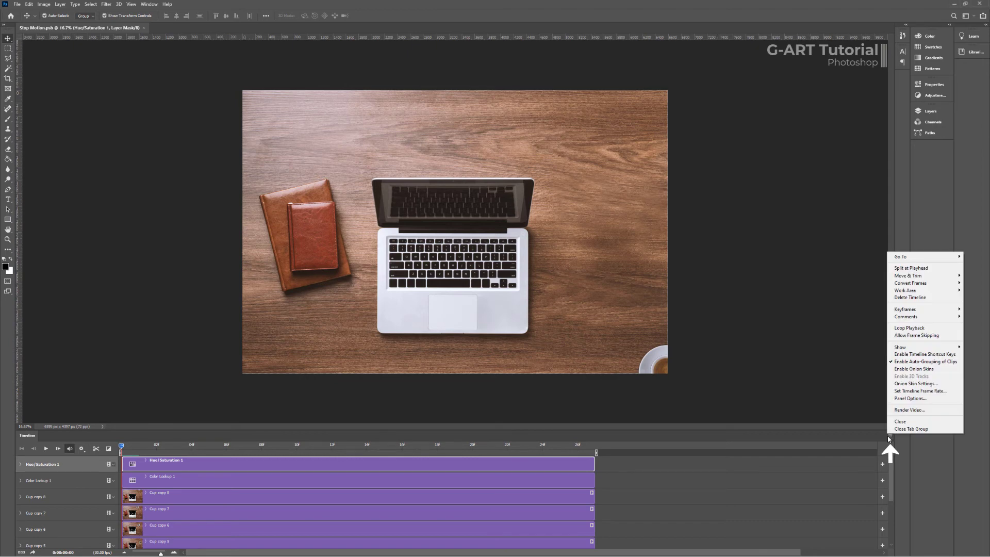
{"action": "left_click", "coordinate": [891, 410]}
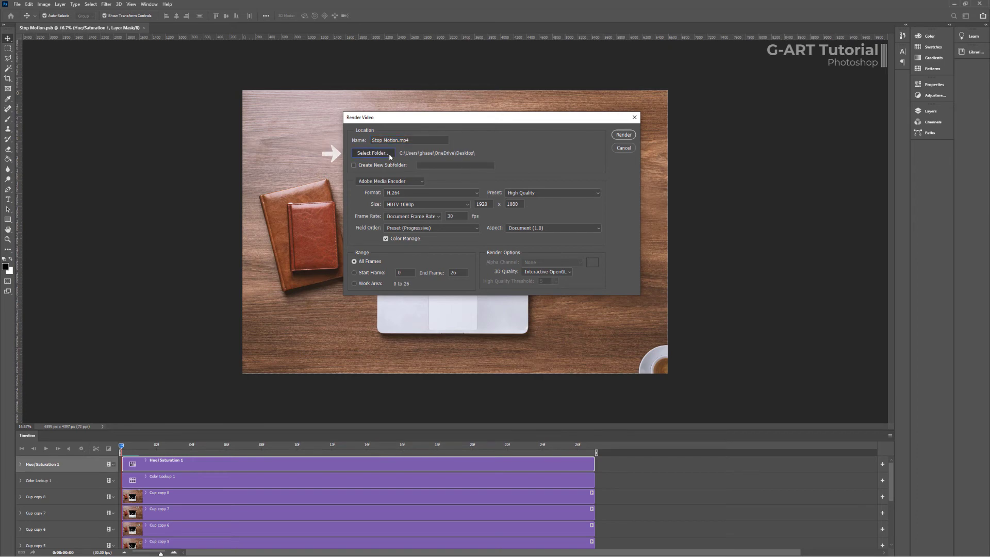
{"action": "left_click", "coordinate": [373, 152]}
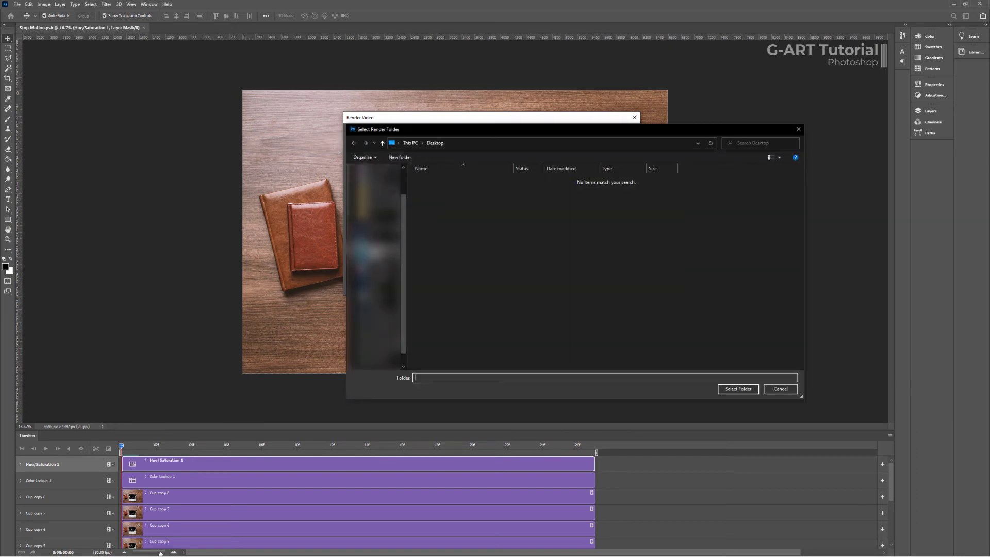
{"action": "left_click", "coordinate": [724, 388]}
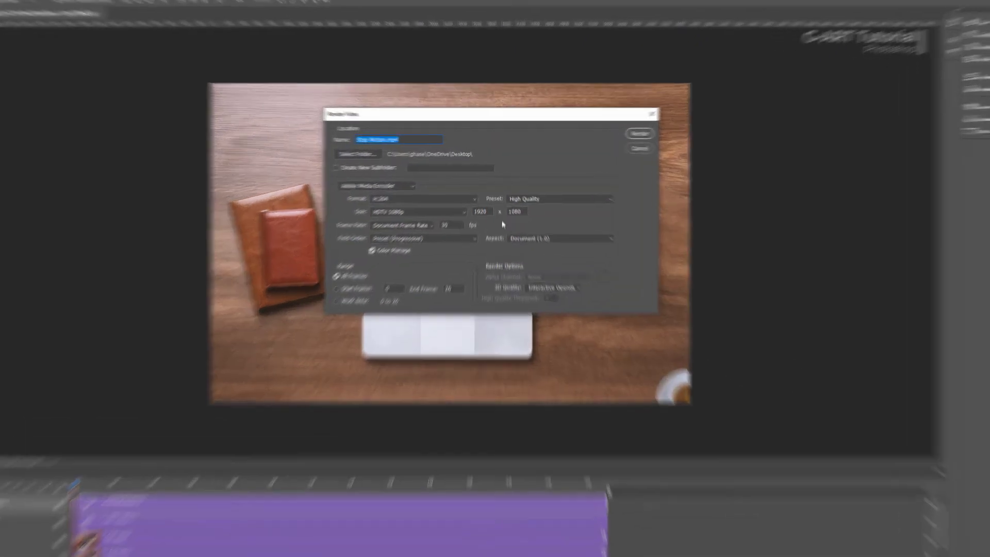
- Keep the H.264 format and set the render size to HDTV 1080p
{"action": "left_click", "coordinate": [476, 193]}
{"action": "left_click", "coordinate": [472, 212]}
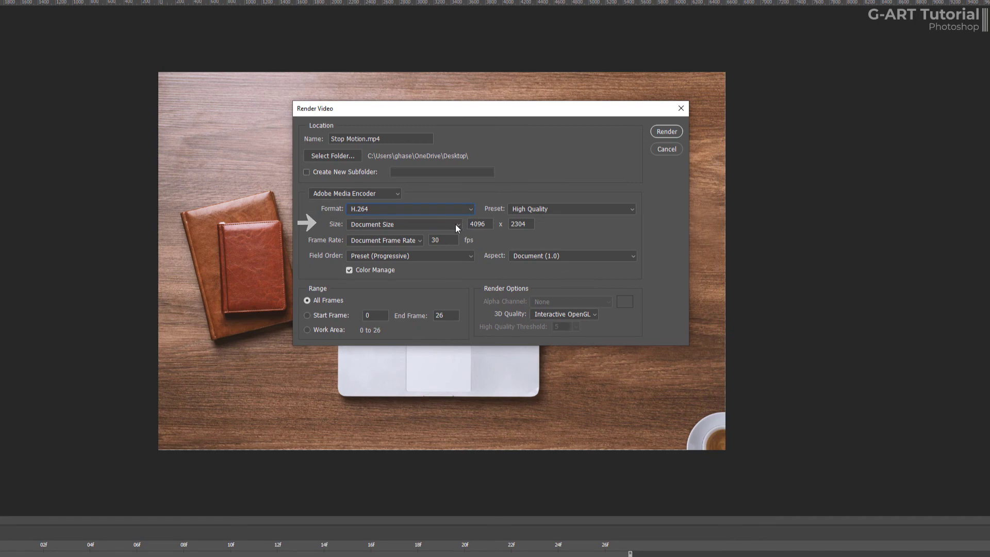
{"action": "left_click", "coordinate": [456, 224]}
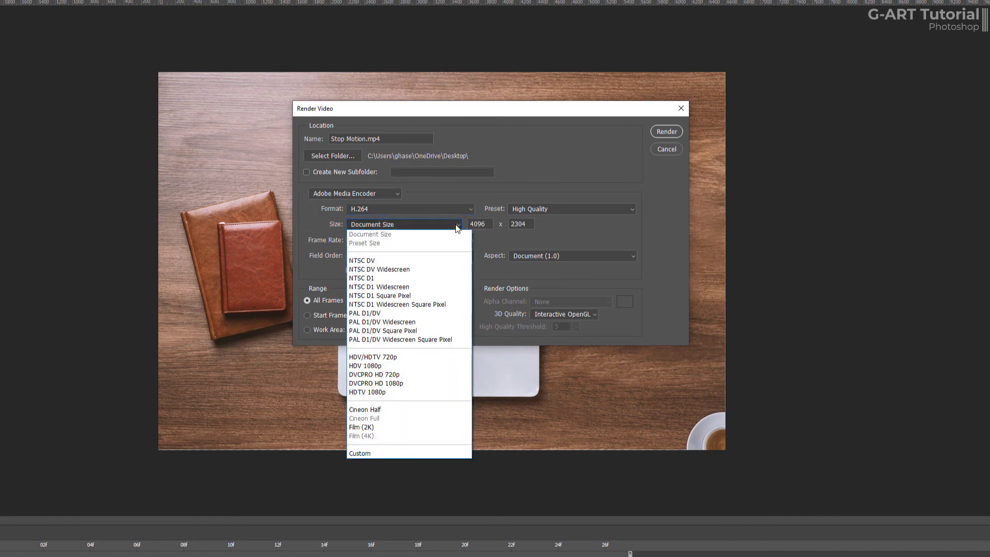
{"action": "left_click", "coordinate": [446, 392]}
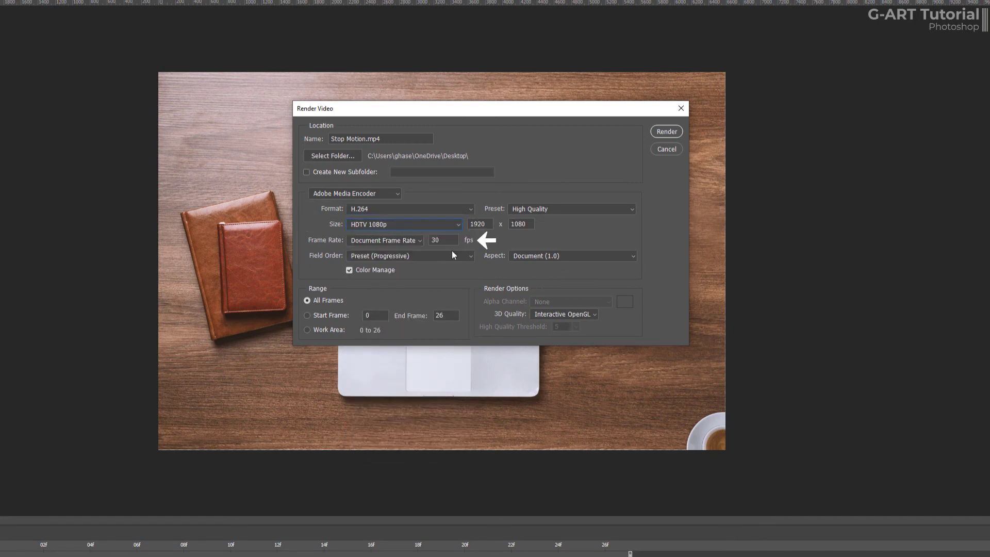